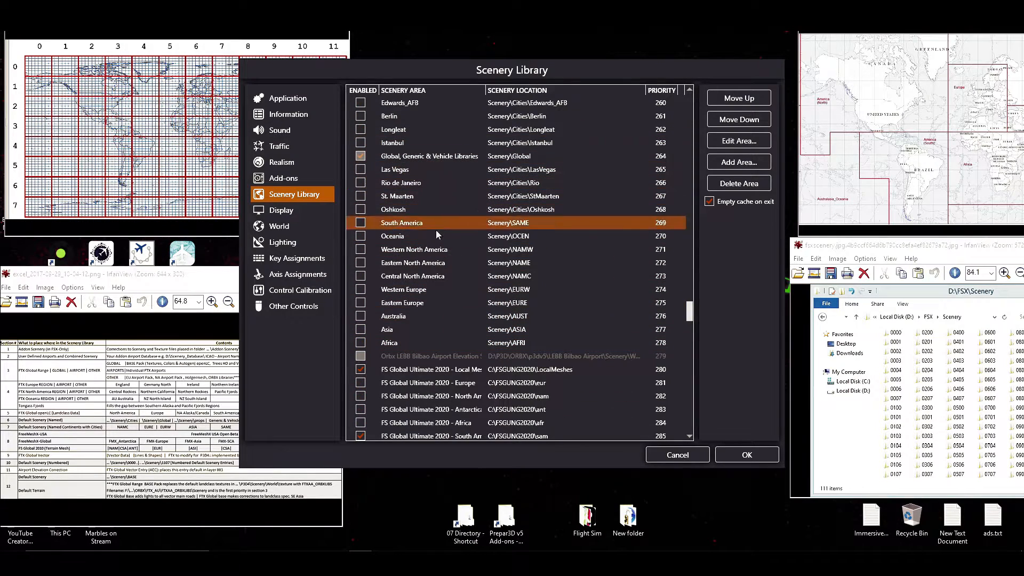
pyautogui.scroll(3, 431, 265)
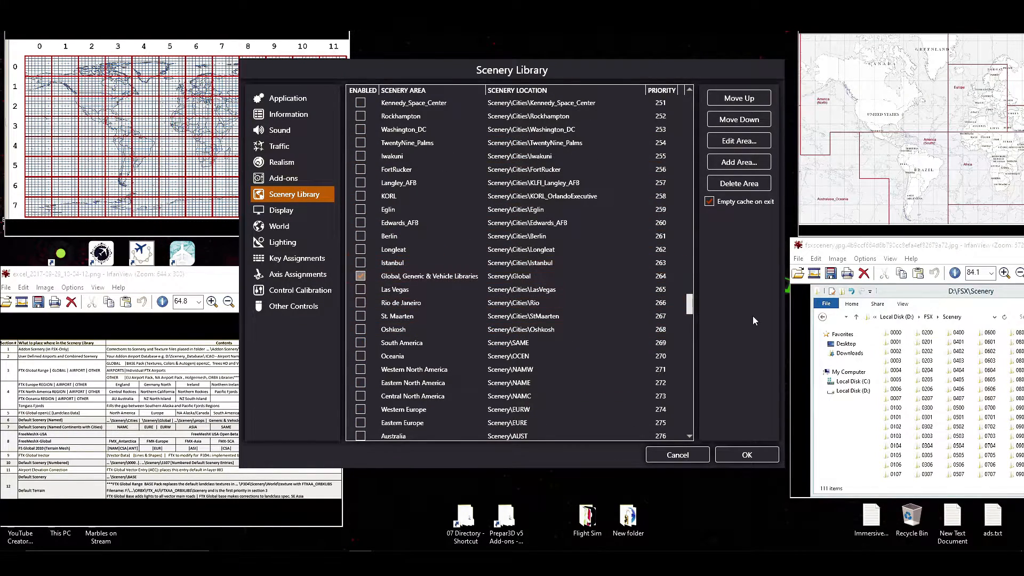
# Examine the scenery priority order between the default city areas, Default Scenery and the numbered base areas.
pyautogui.moveTo(689, 308); pyautogui.dragTo(689, 421)
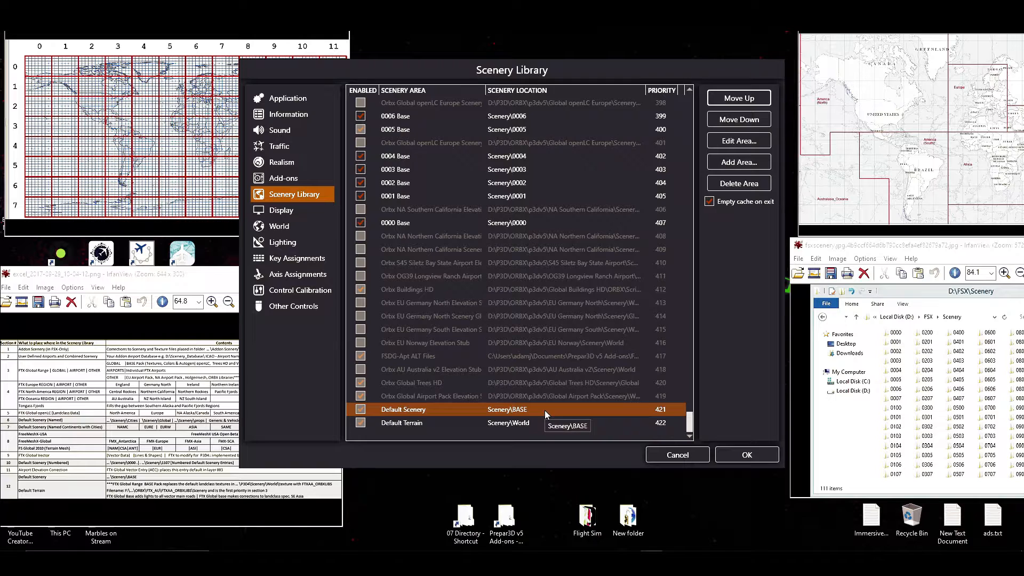
pyautogui.scroll(15, 545, 411)
pyautogui.scroll(7, 566, 396)
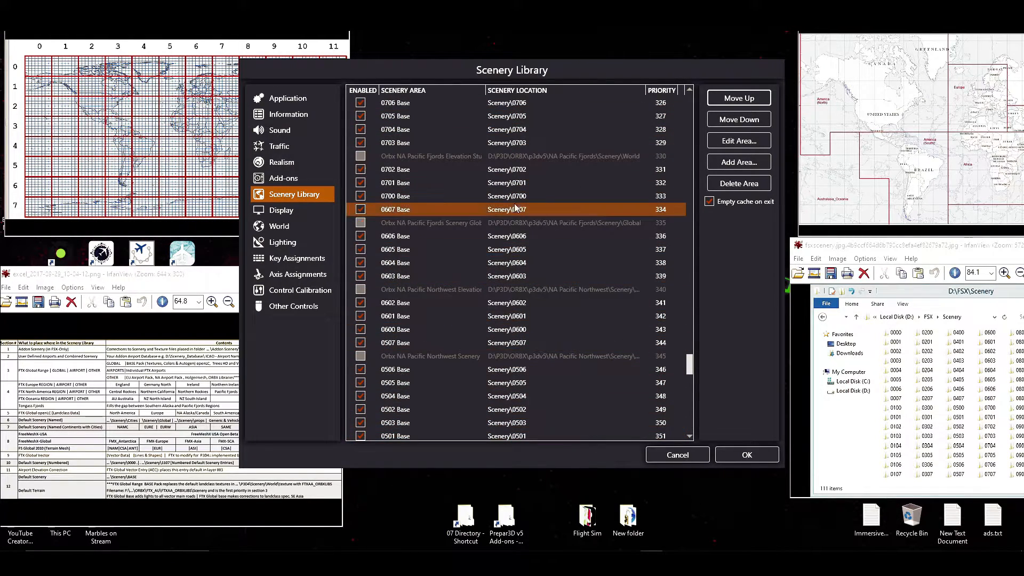
pyautogui.scroll(14, 487, 346)
pyautogui.scroll(4, 487, 346)
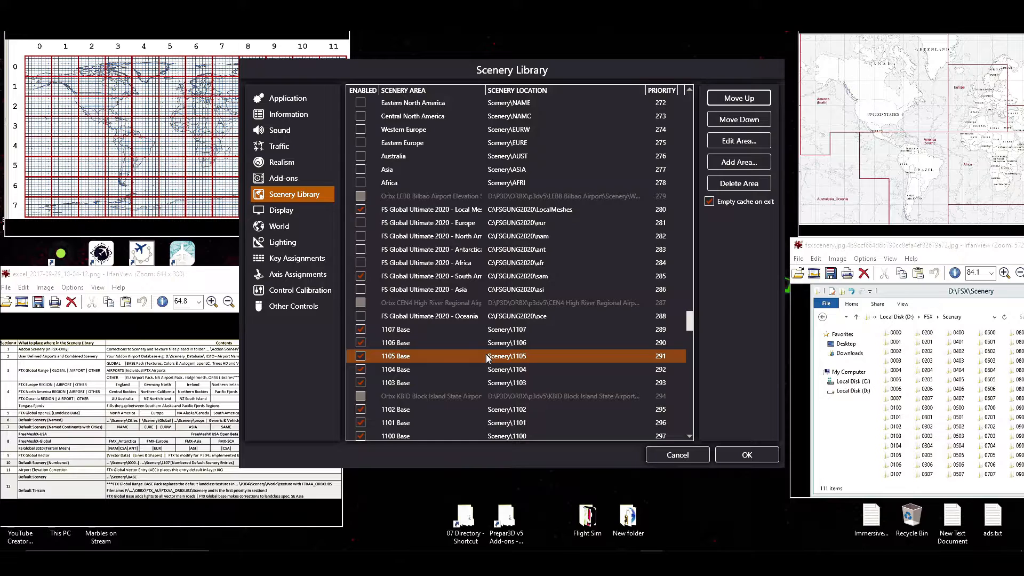
pyautogui.scroll(3, 487, 359)
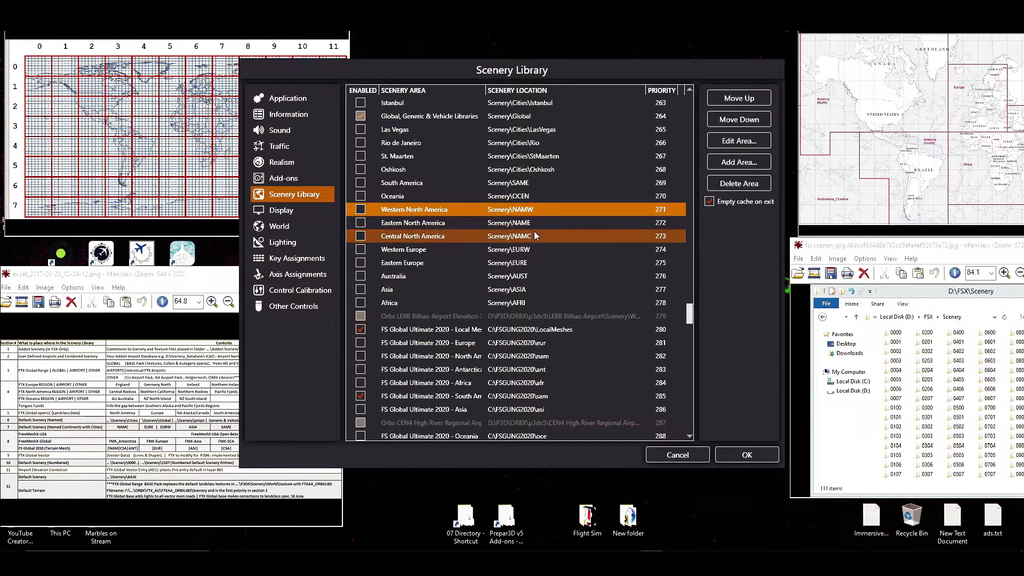
# Review the South America and default city scenery areas, continuing up to the highest-priority add-on entries.
pyautogui.click(536, 185)
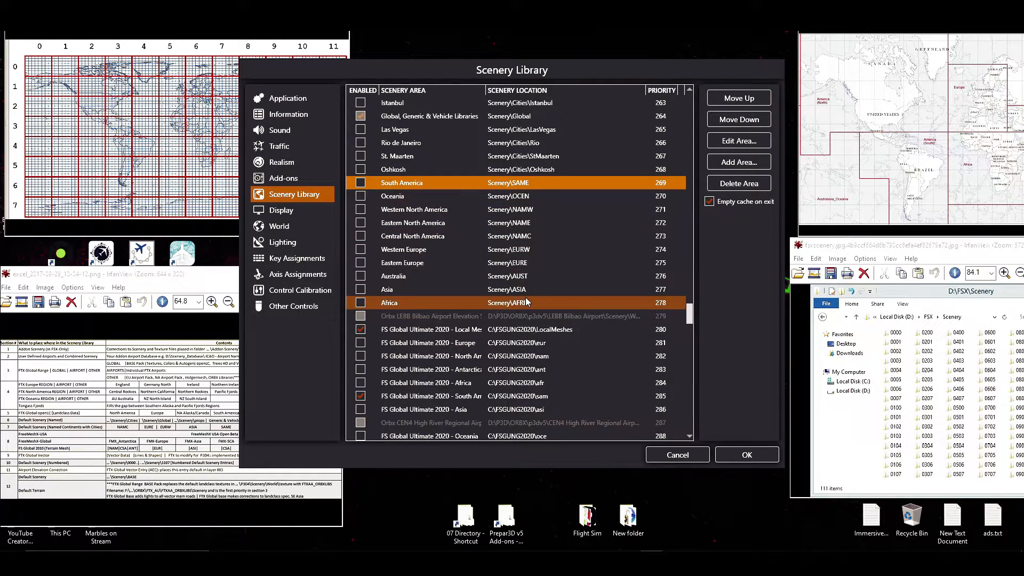
pyautogui.scroll(4, 527, 303)
pyautogui.click(517, 143)
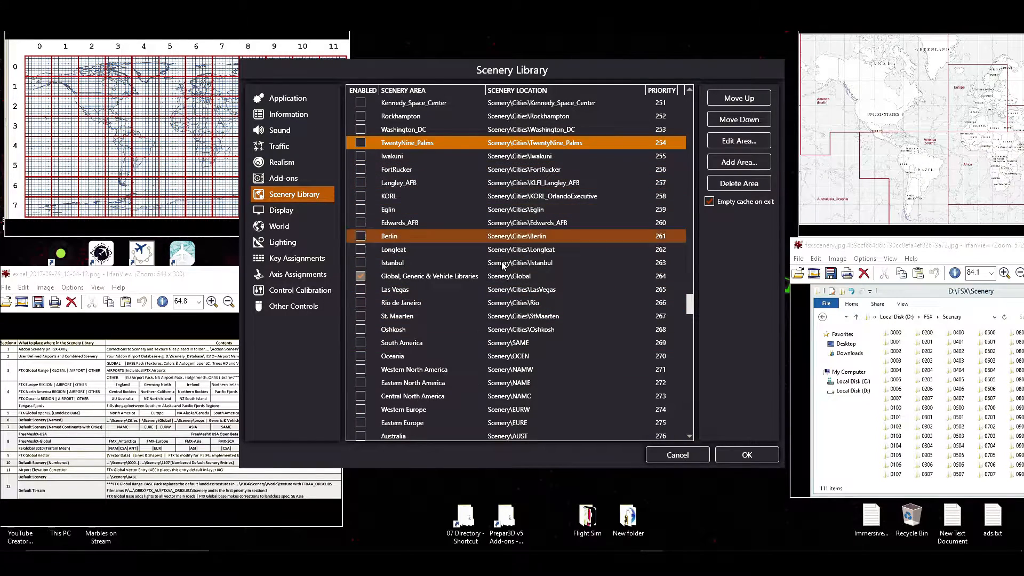
pyautogui.click(499, 316)
pyautogui.scroll(5, 499, 316)
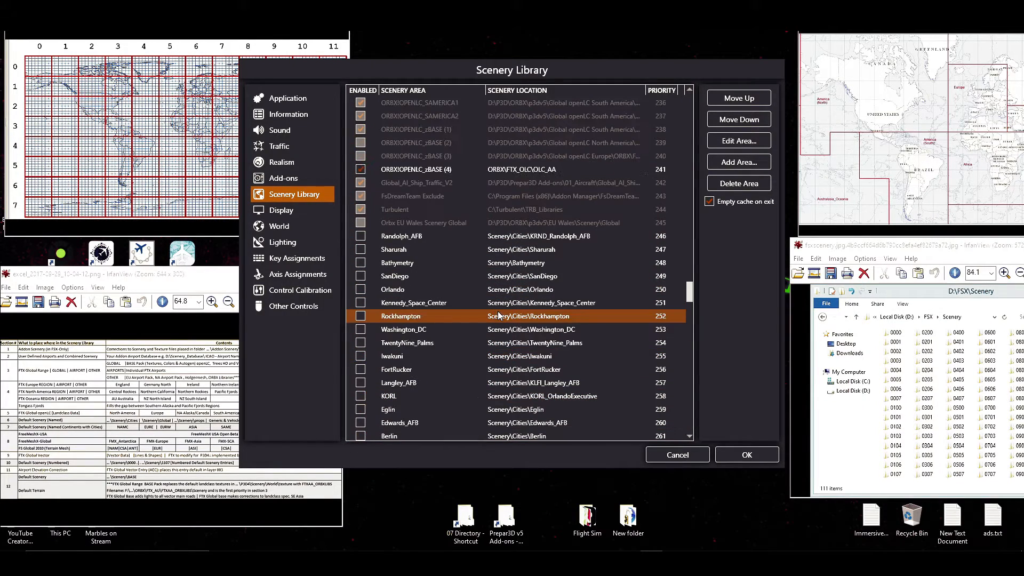
pyautogui.scroll(12, 511, 245)
pyautogui.scroll(20, 511, 245)
pyautogui.scroll(20, 509, 272)
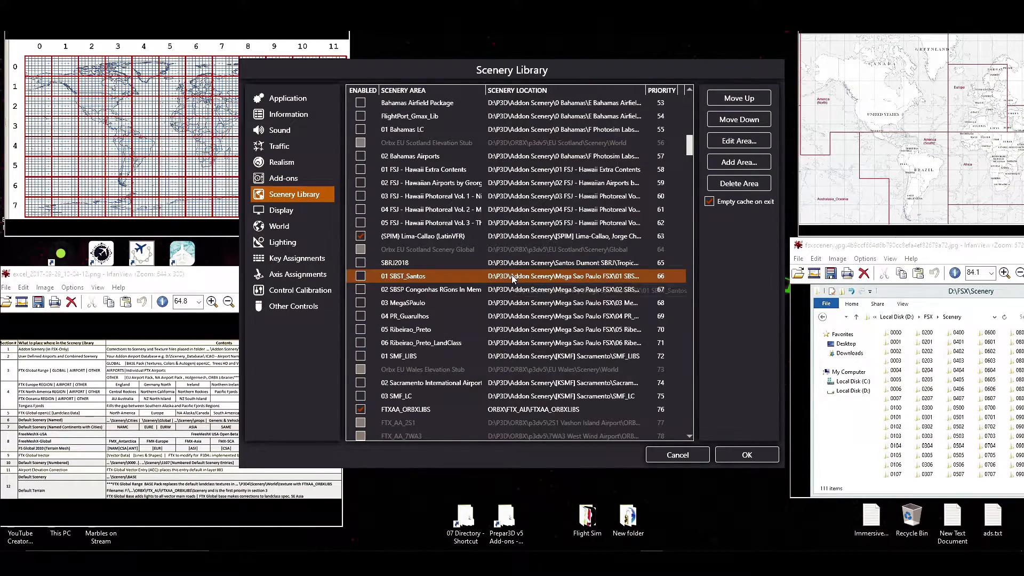
pyautogui.scroll(17, 512, 277)
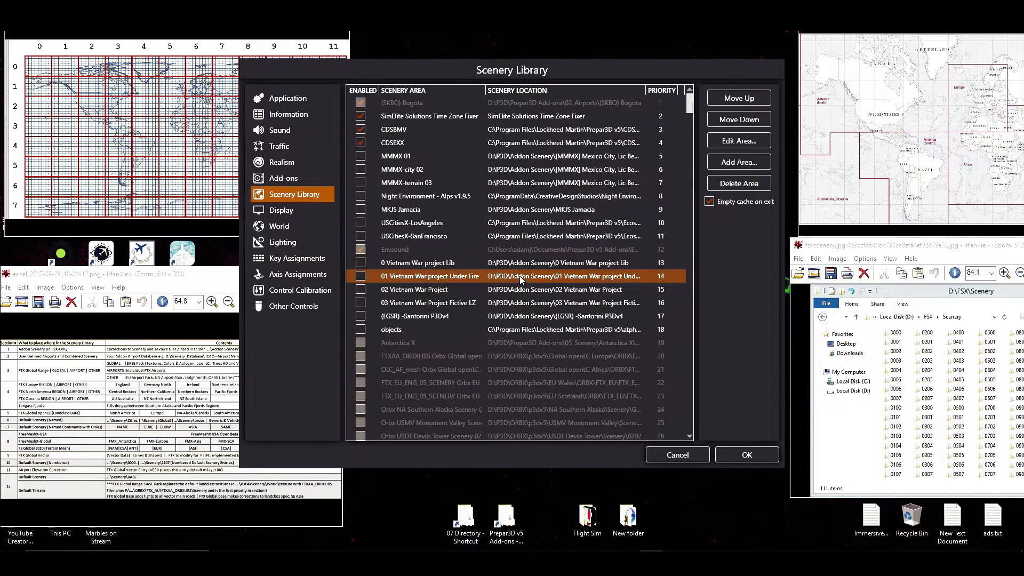
# Show the lowest-priority scenery areas and reposition the reference chart window that explains the scenery library order.
pyautogui.moveTo(689, 104); pyautogui.dragTo(690, 424)
pyautogui.moveTo(165, 276); pyautogui.dragTo(473, 122)
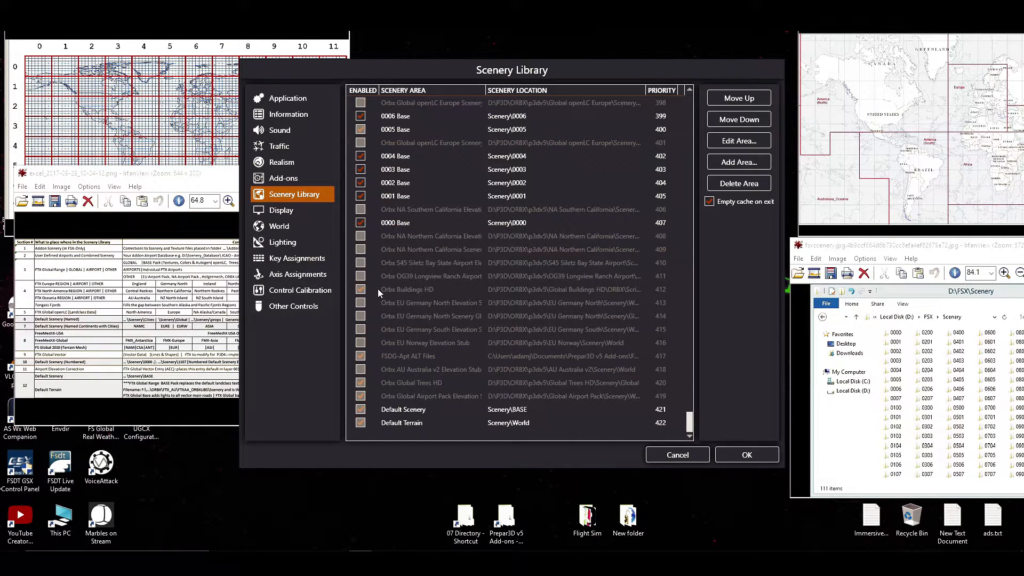
# Compare the Add-ons list with the Scenery Library and view the description of Orbx Global Buildings HD.
pyautogui.click(285, 182)
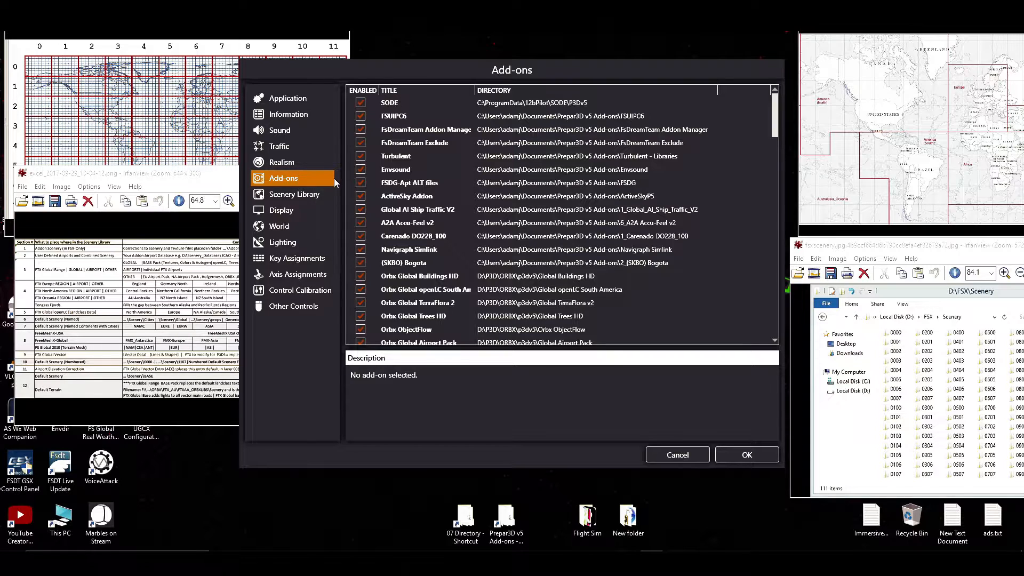
pyautogui.click(306, 194)
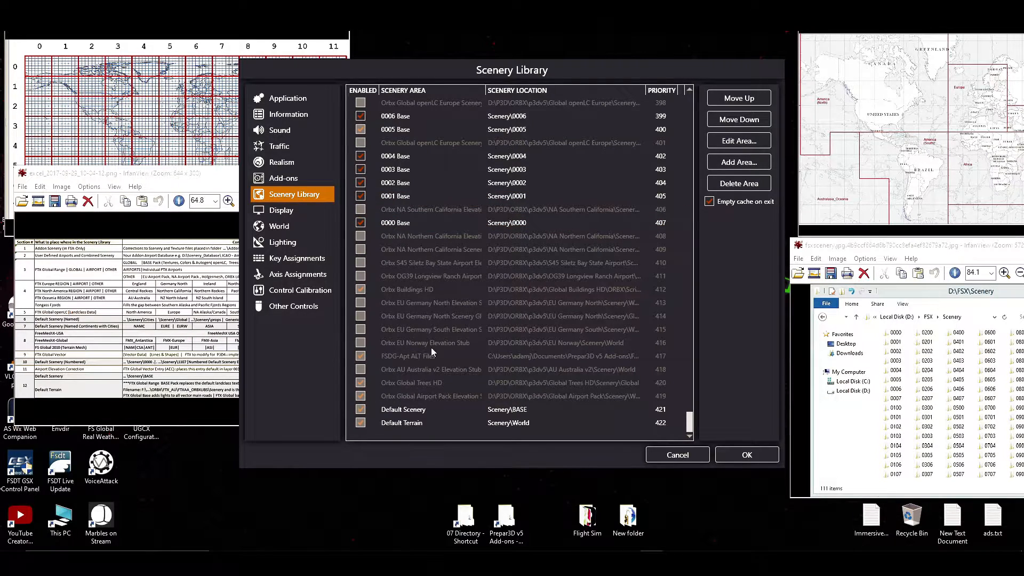
pyautogui.click(296, 181)
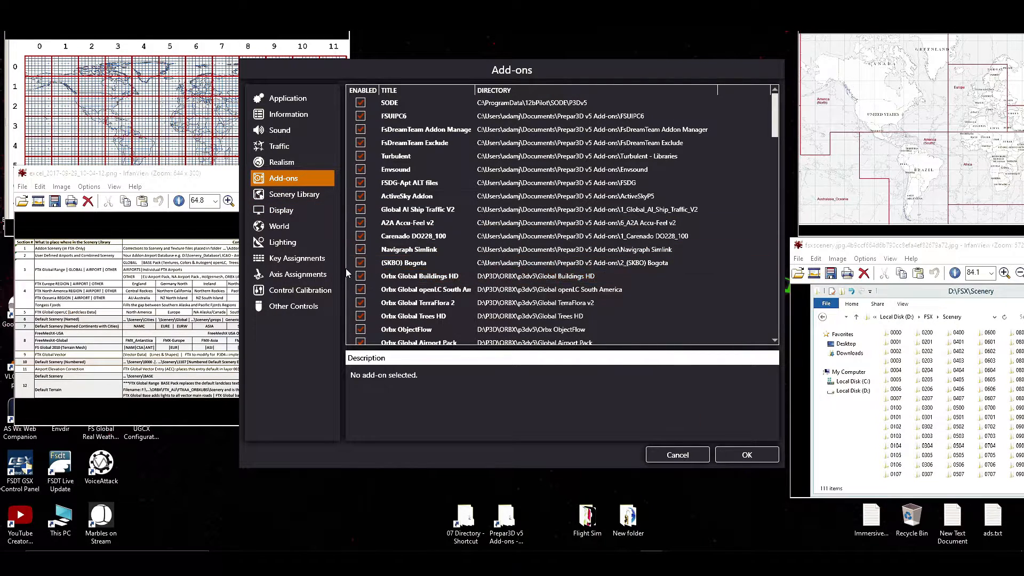
pyautogui.click(402, 278)
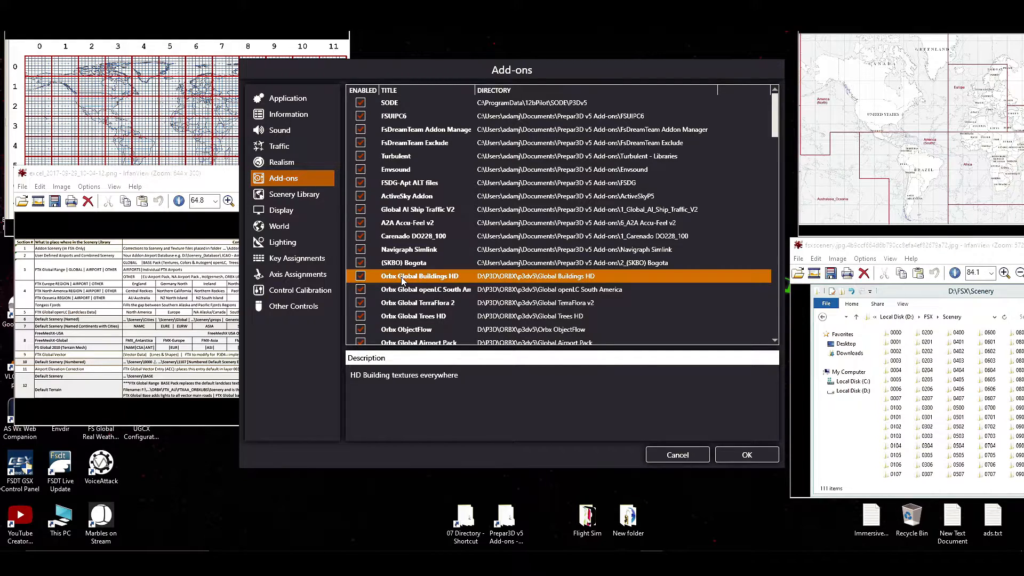
pyautogui.click(295, 198)
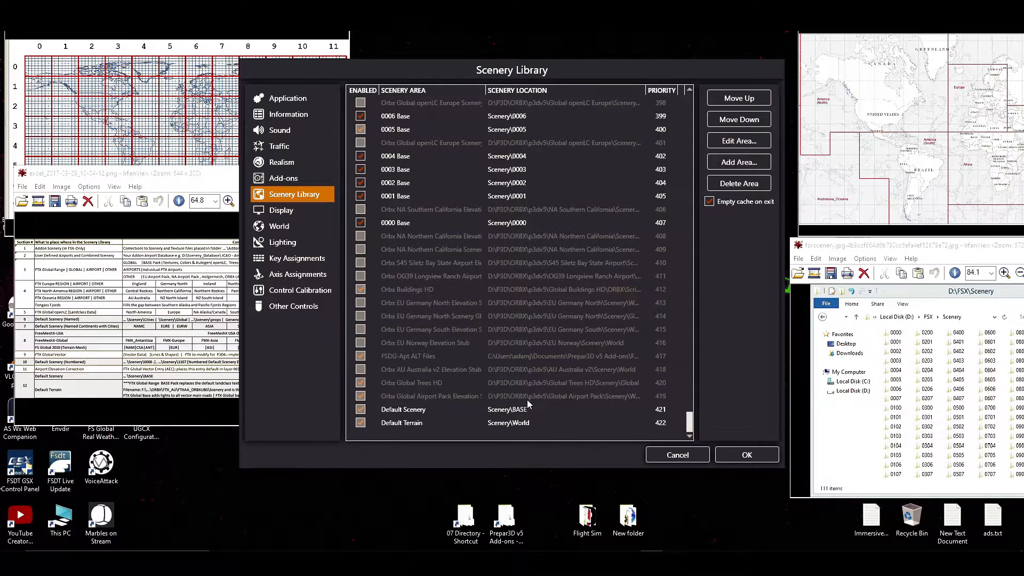
# Examine the enabled states of the numbered base areas from the lowest priorities upward, selecting 0500 Base.
pyautogui.scroll(7, 527, 399)
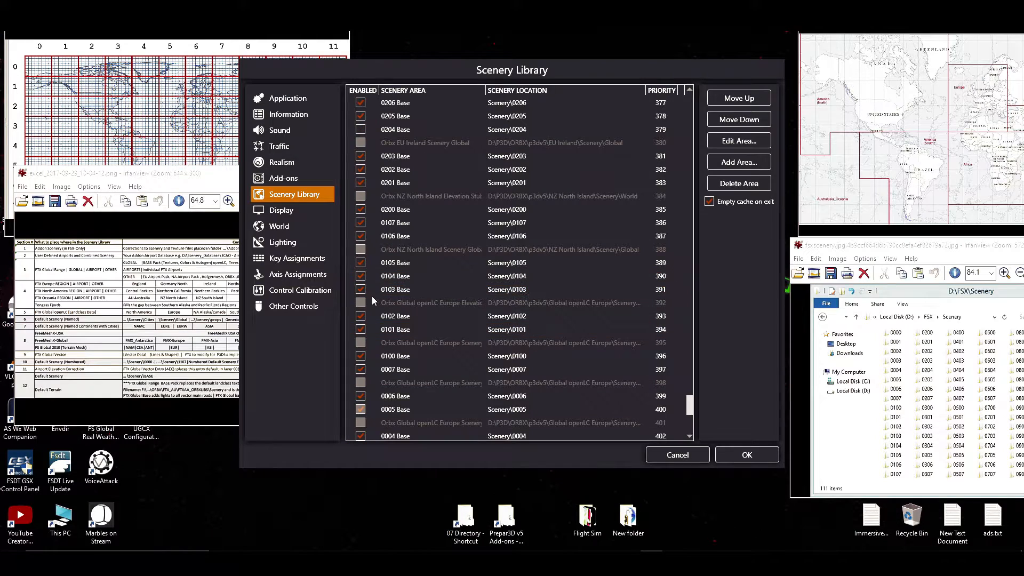
pyautogui.scroll(3, 381, 240)
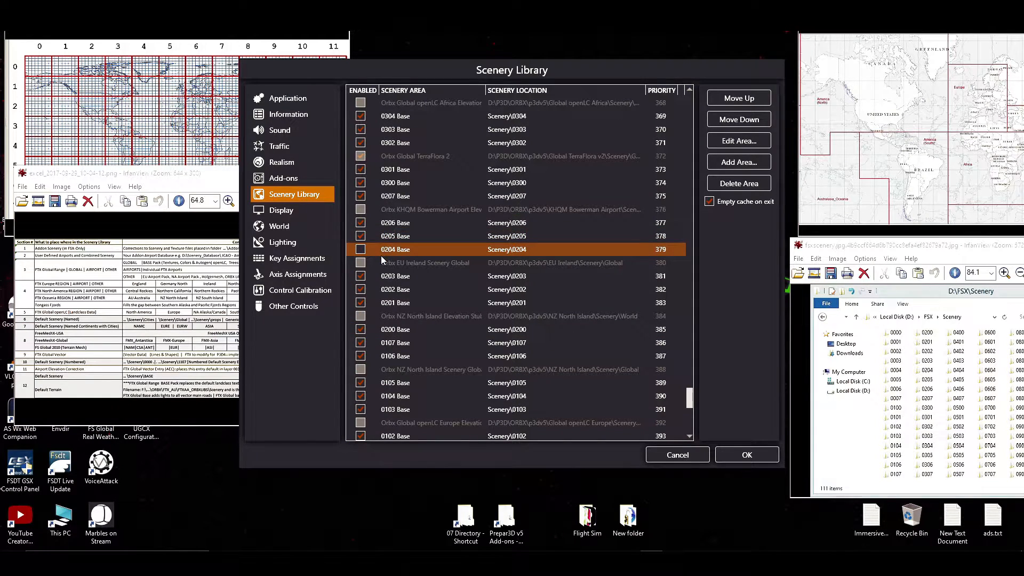
pyautogui.scroll(10, 402, 255)
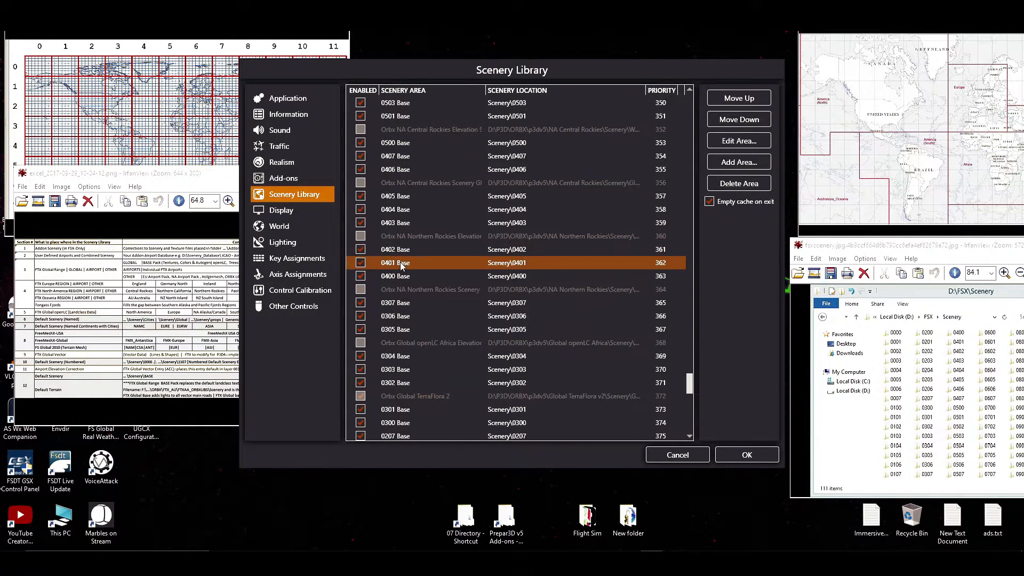
pyautogui.scroll(1, 400, 261)
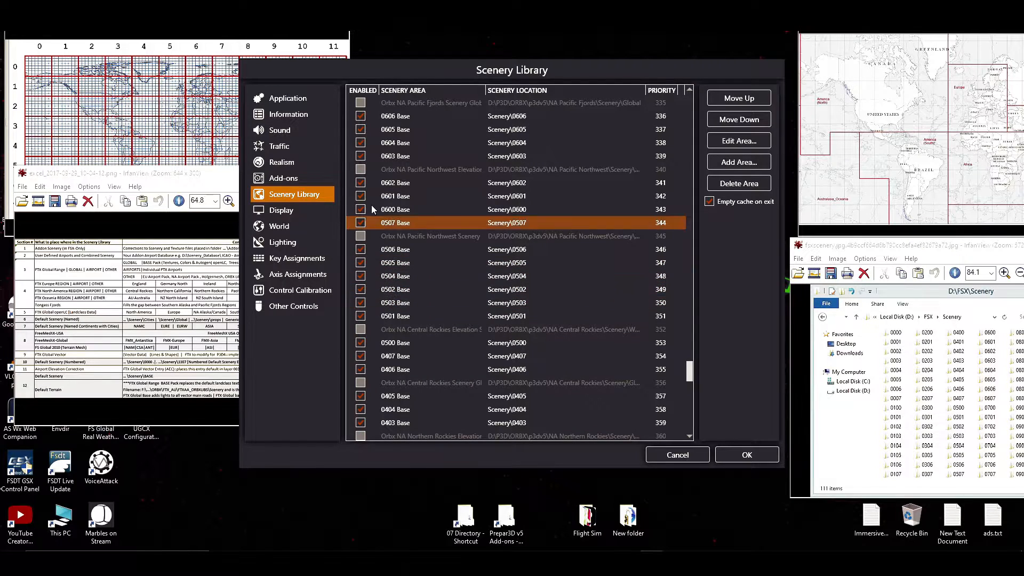
pyautogui.scroll(1, 388, 339)
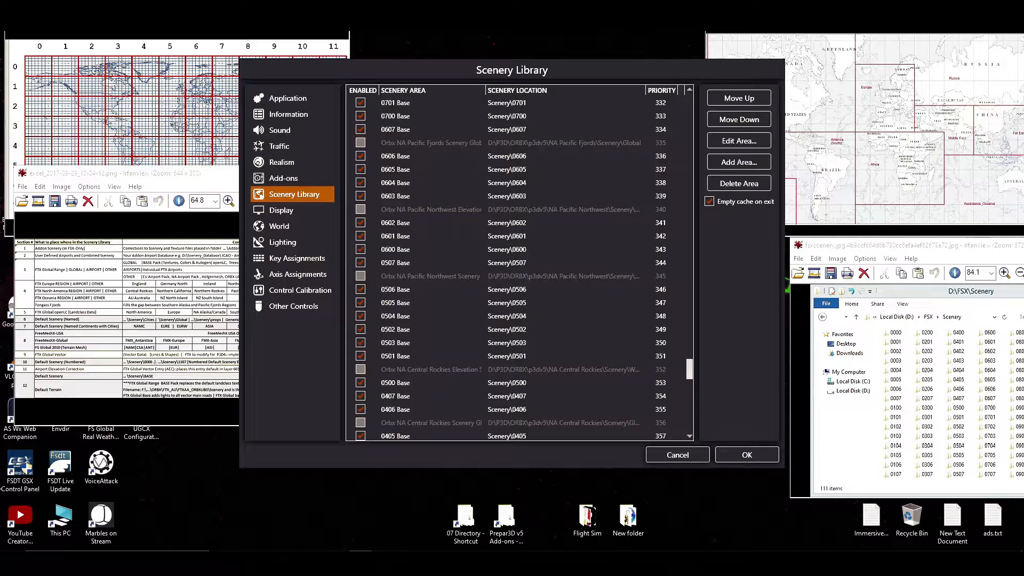
pyautogui.click(400, 383)
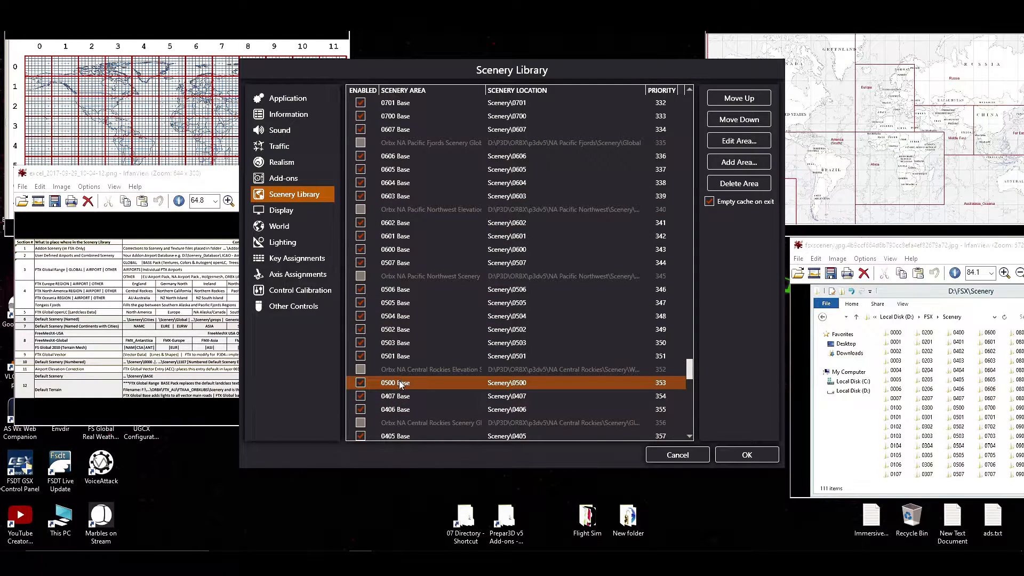
# Trace the full run of numbered base areas between 0000 Base and 1107 Base, selecting 1107 Base.
pyautogui.scroll(-17, 421, 387)
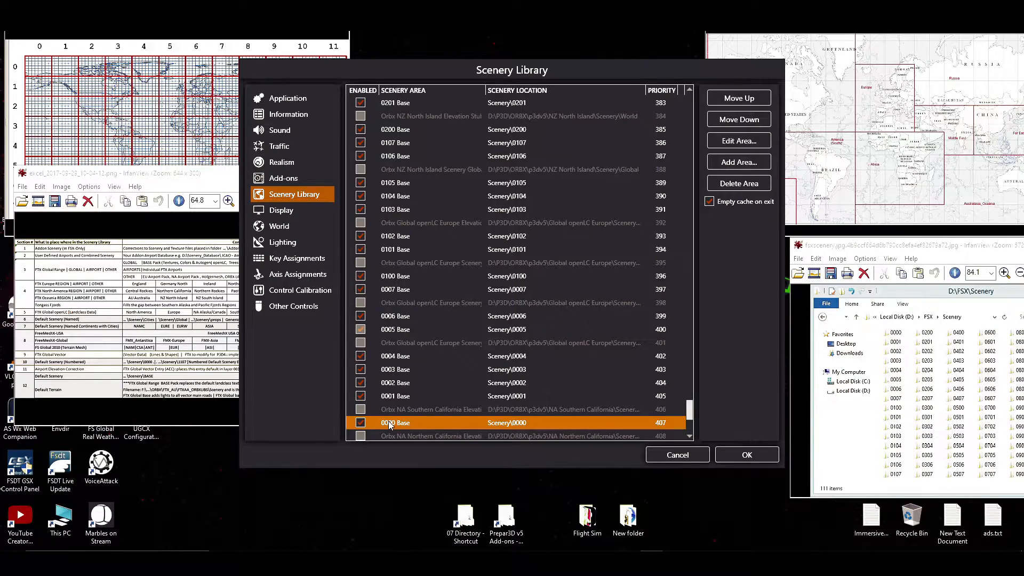
pyautogui.scroll(10, 388, 421)
pyautogui.scroll(20, 388, 421)
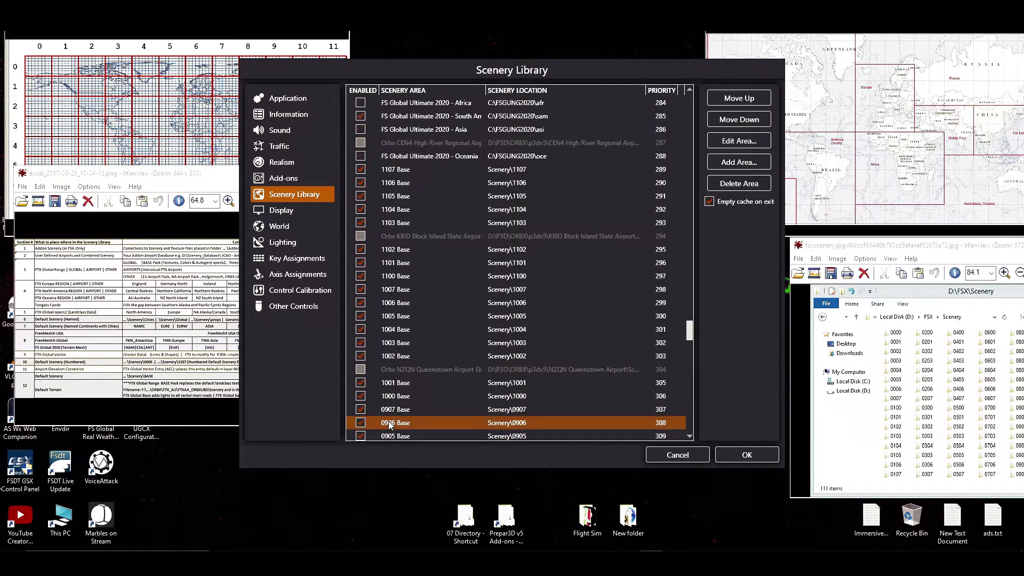
pyautogui.scroll(8, 392, 383)
pyautogui.scroll(-6, 392, 383)
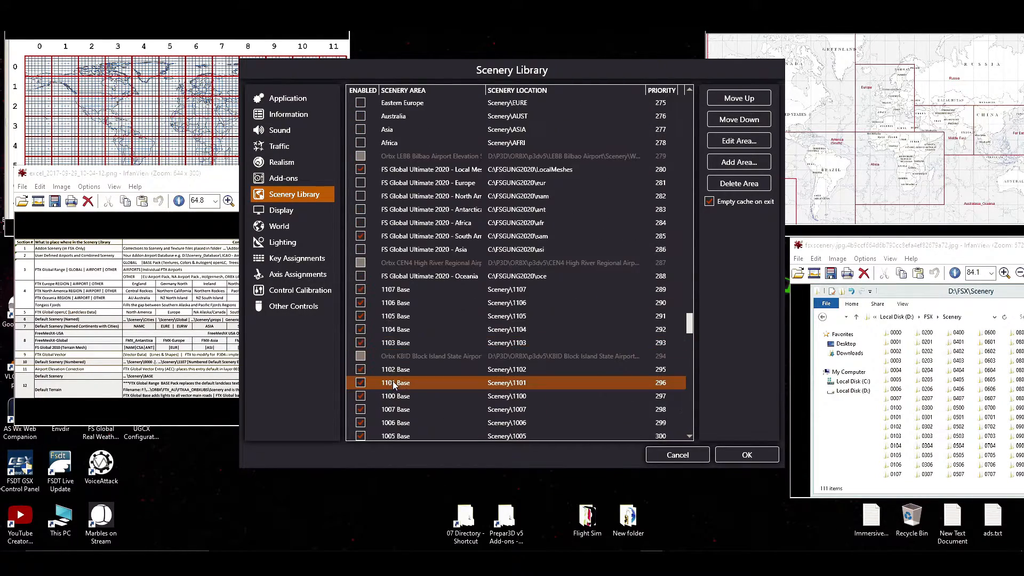
pyautogui.click(393, 288)
pyautogui.scroll(-3, 469, 330)
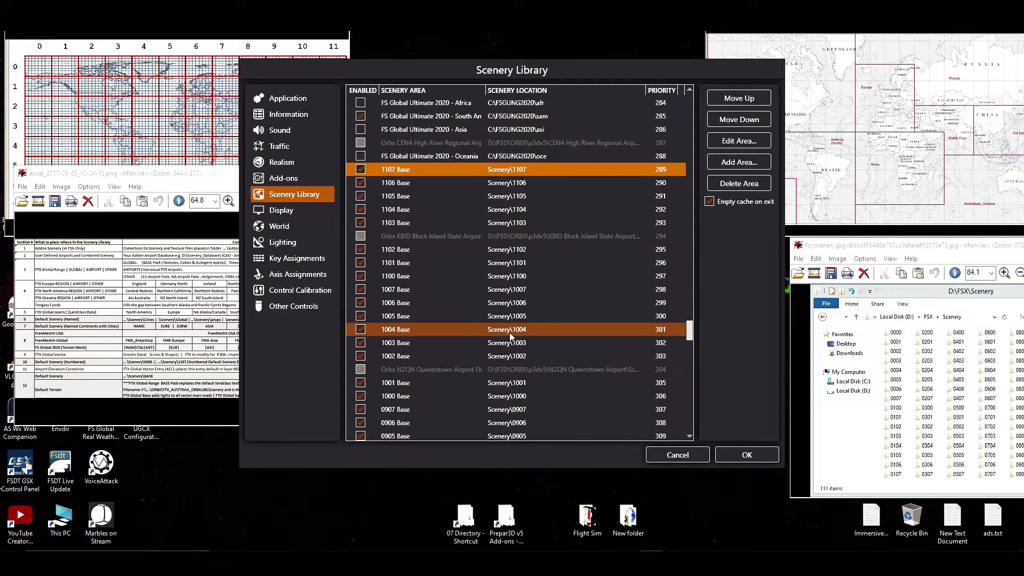
pyautogui.scroll(-11, 540, 198)
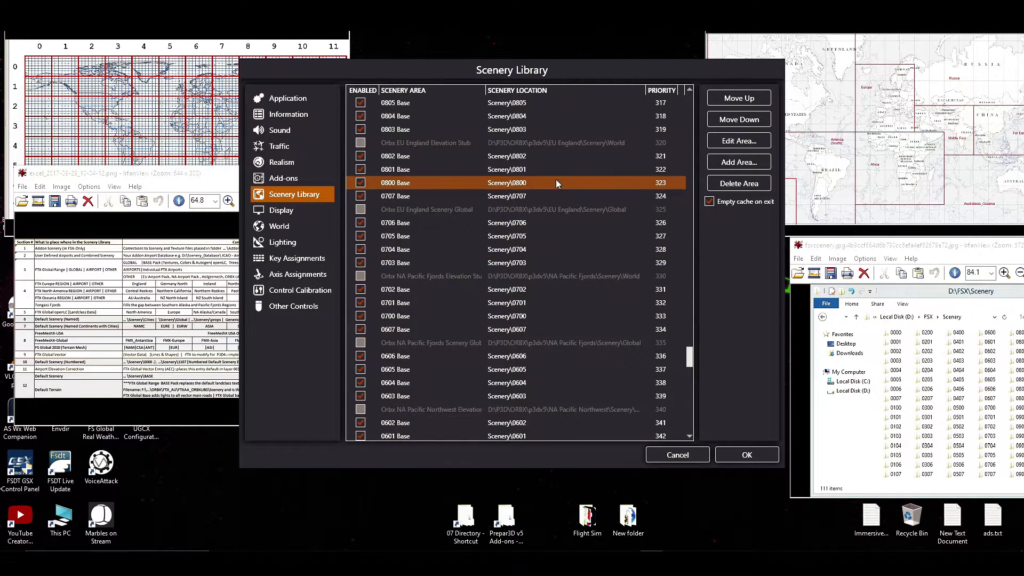
pyautogui.scroll(-20, 558, 276)
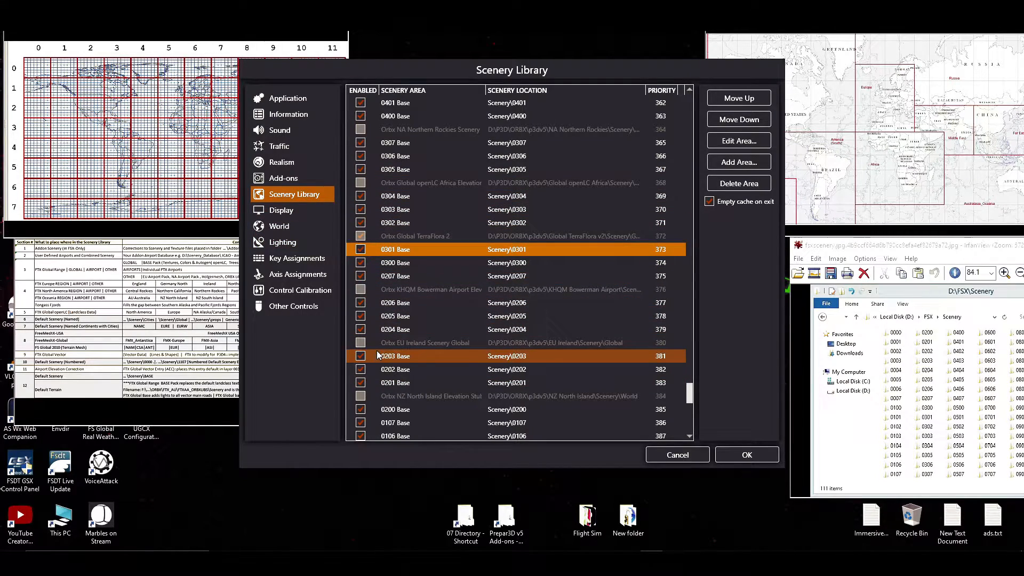
# Check the position of the numbered base areas below the FS Global Ultimate 2020 meshes and the default continent areas.
pyautogui.scroll(4, 380, 352)
pyautogui.scroll(5, 394, 316)
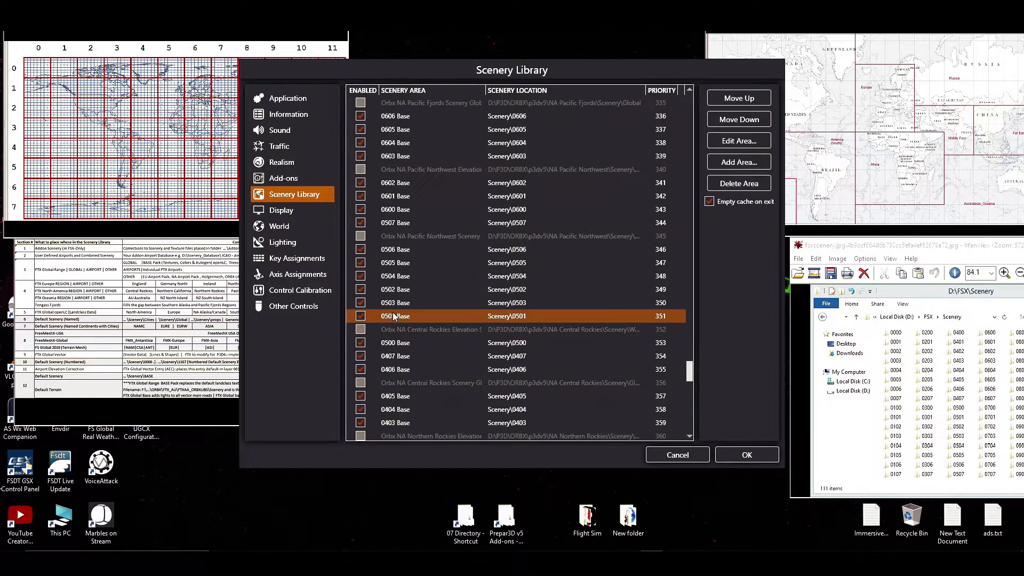
pyautogui.scroll(4, 389, 315)
pyautogui.scroll(14, 389, 318)
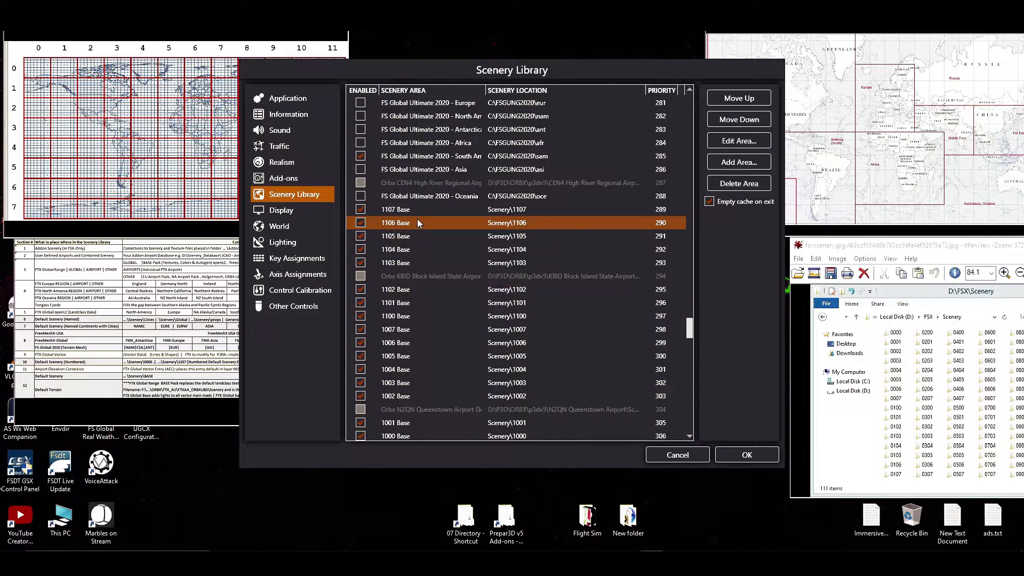
pyautogui.click(435, 210)
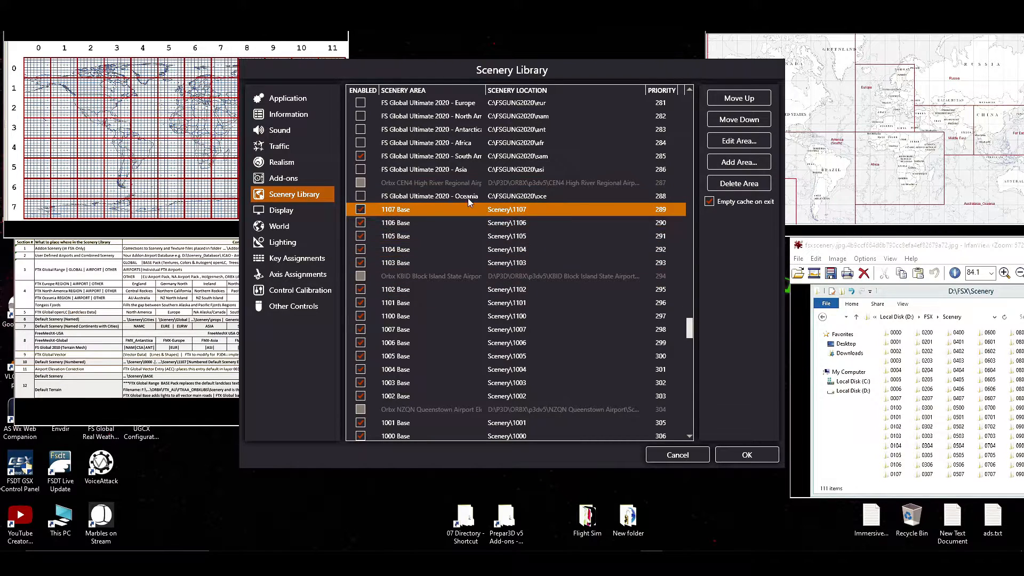
pyautogui.scroll(-2, 494, 240)
pyautogui.scroll(-5, 495, 235)
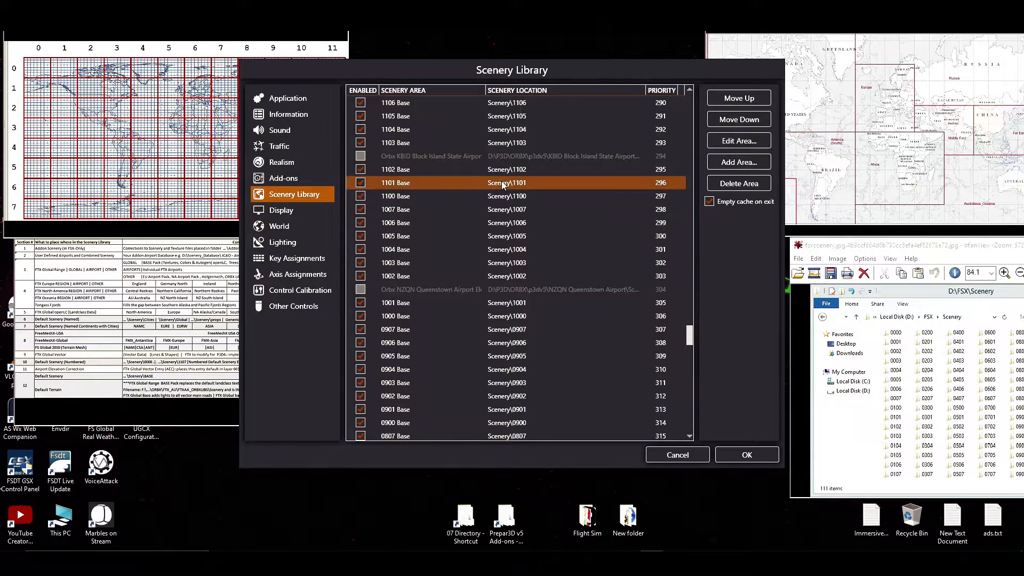
pyautogui.scroll(-16, 538, 242)
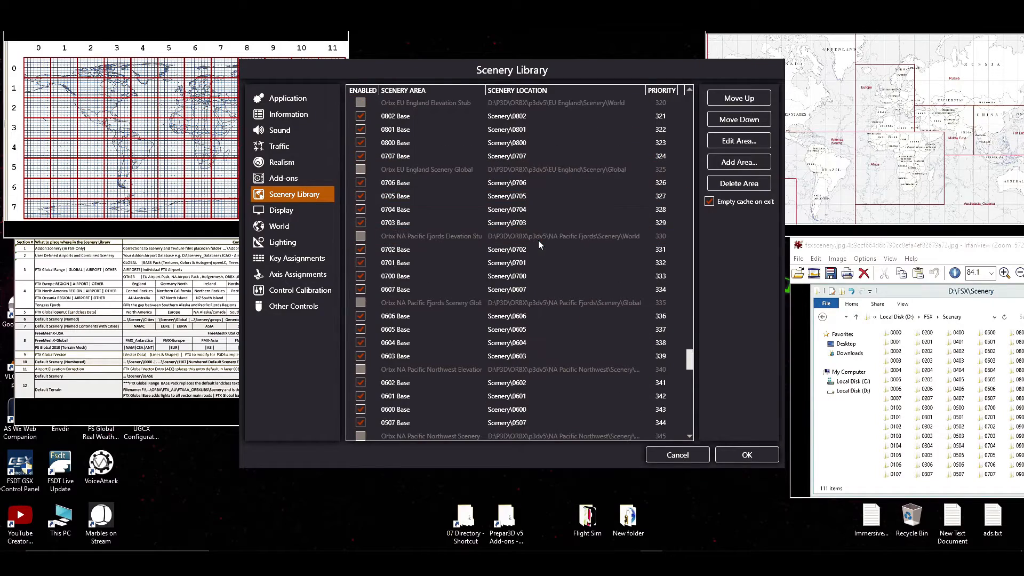
pyautogui.scroll(20, 536, 265)
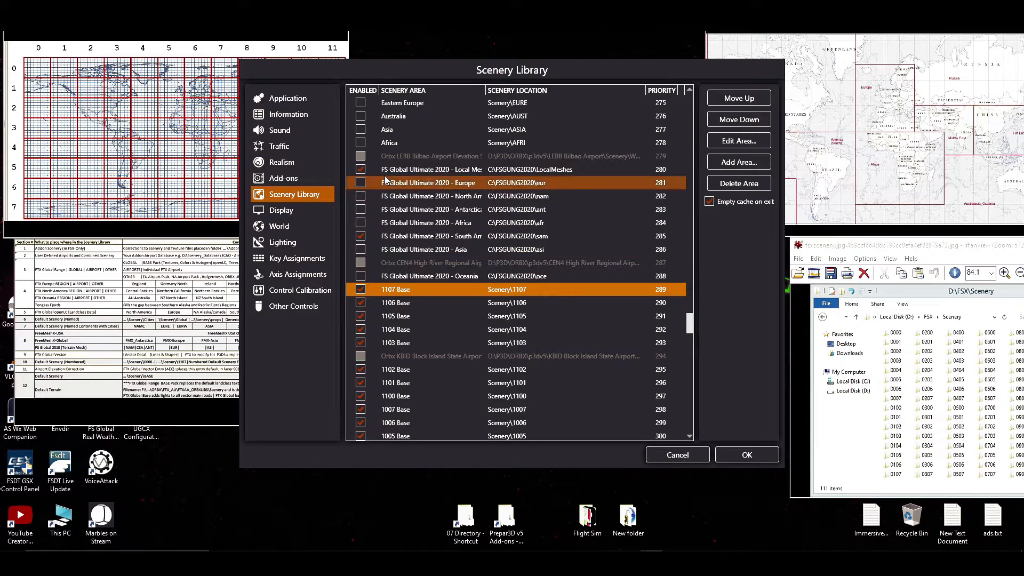
pyautogui.scroll(4, 525, 267)
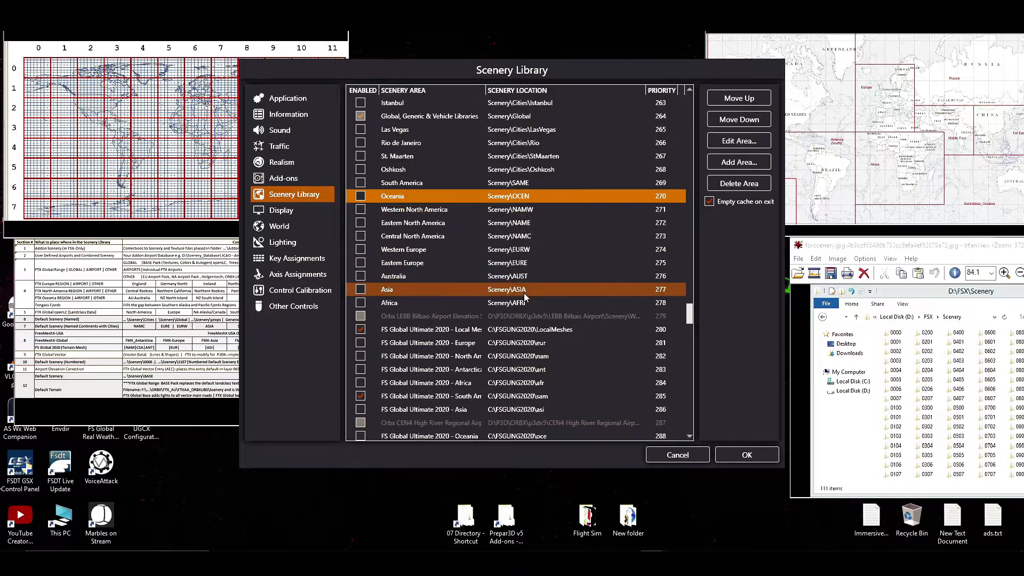
# Compare the default continent areas with the FS Global Ultimate 2020 meshes, selecting Africa, Local Meshes, Asia and South America in turn.
pyautogui.click(527, 304)
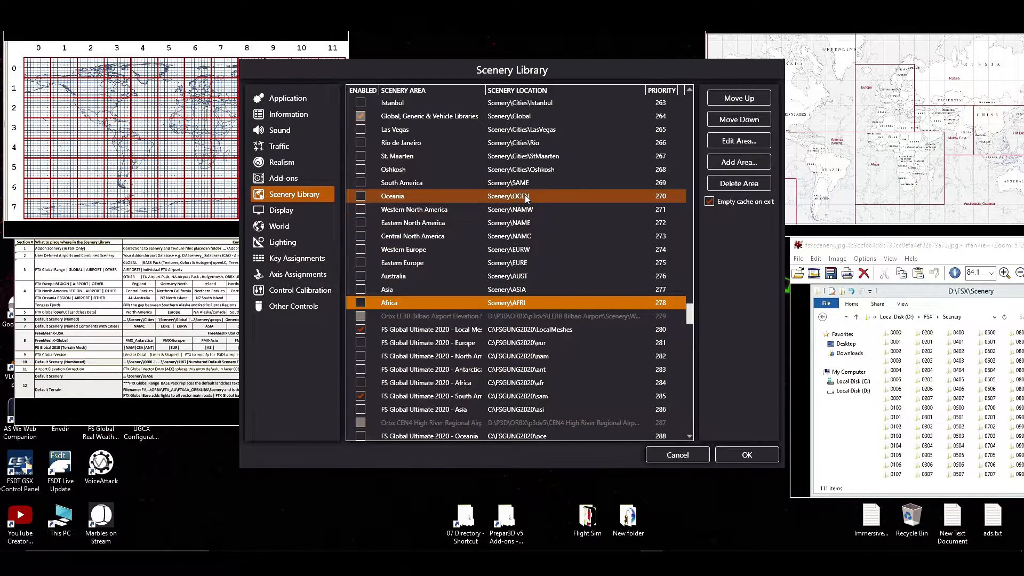
pyautogui.scroll(-2, 571, 219)
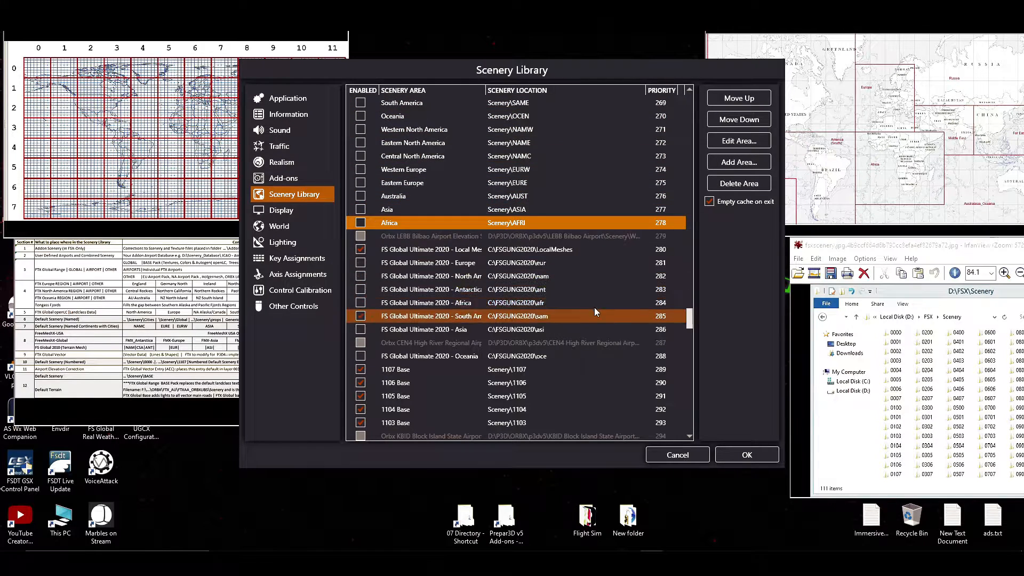
pyautogui.click(605, 254)
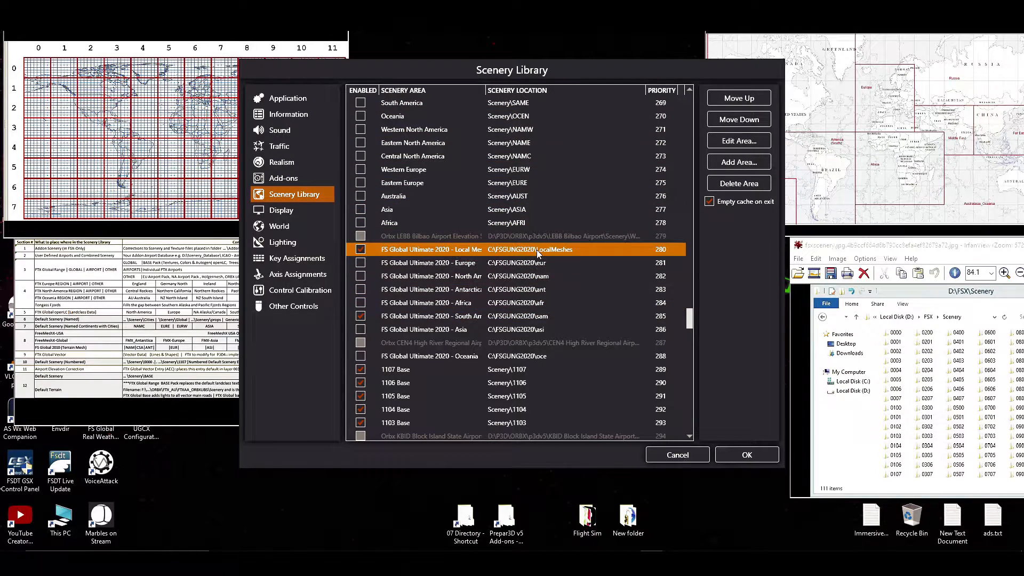
pyautogui.click(543, 328)
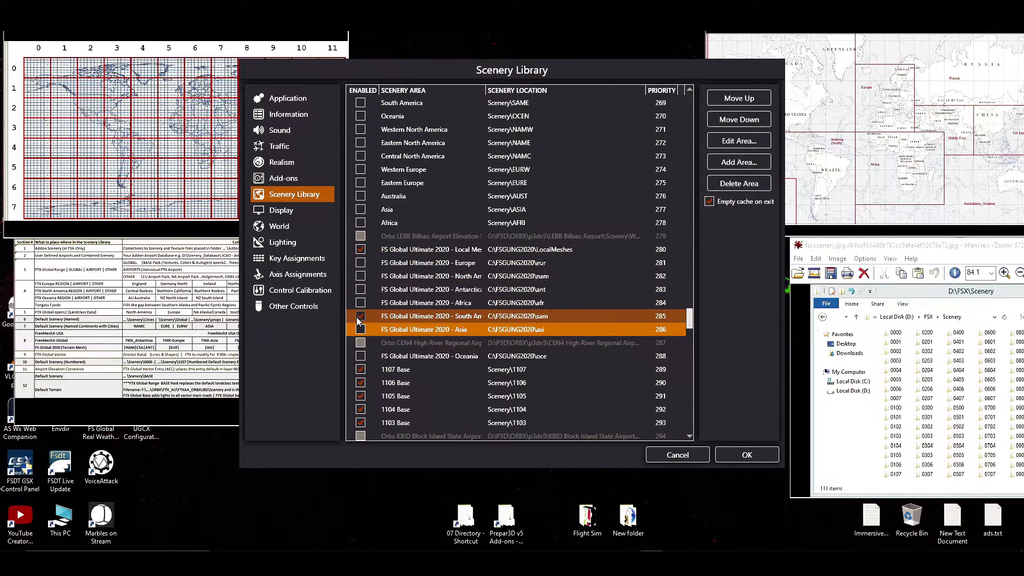
pyautogui.click(409, 322)
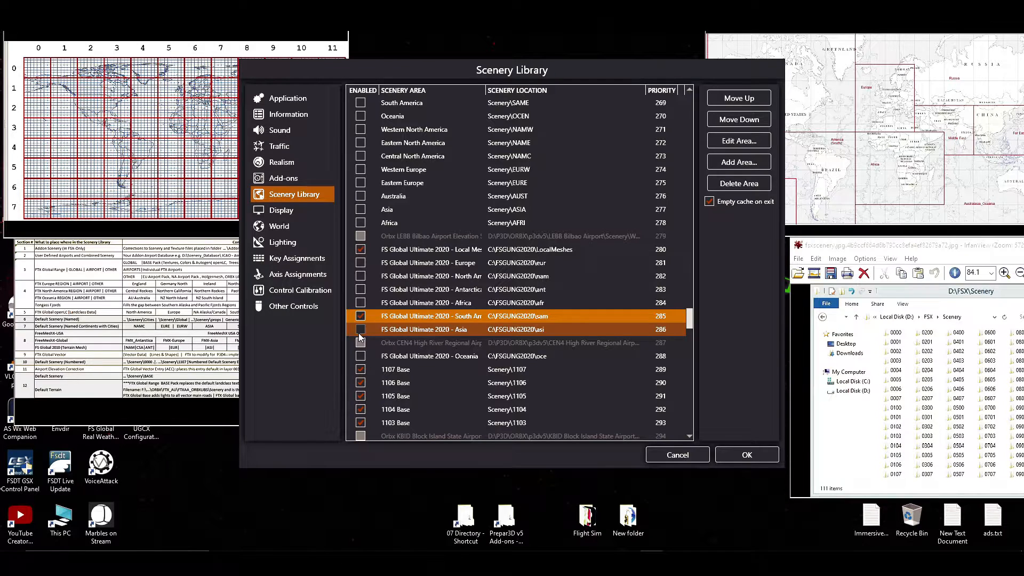
# Examine the default city areas from Randolph_AFB to Oshkosh above the continent areas, selecting SanDiego.
pyautogui.scroll(4, 443, 352)
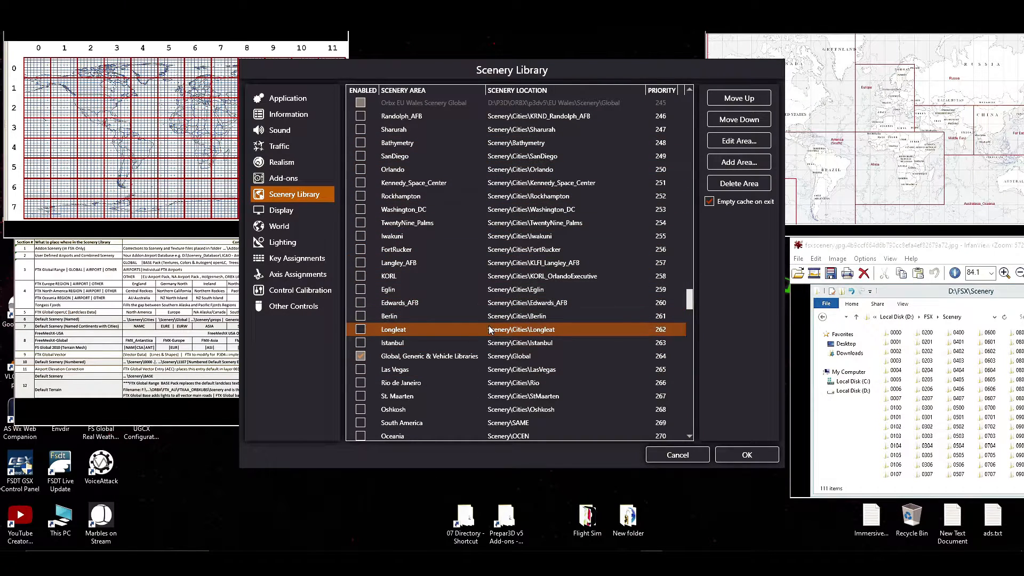
pyautogui.scroll(1, 478, 384)
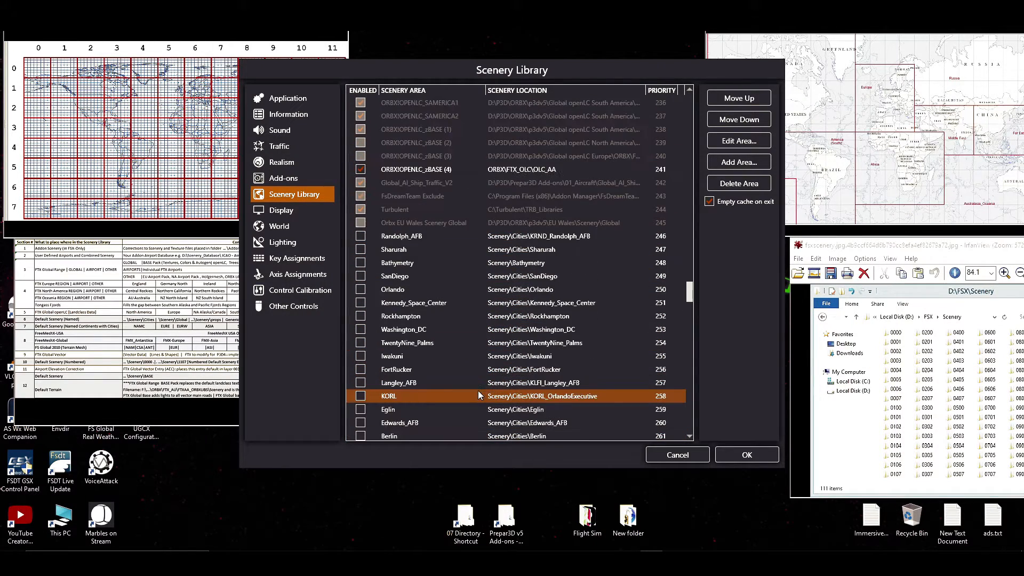
pyautogui.scroll(-3, 484, 342)
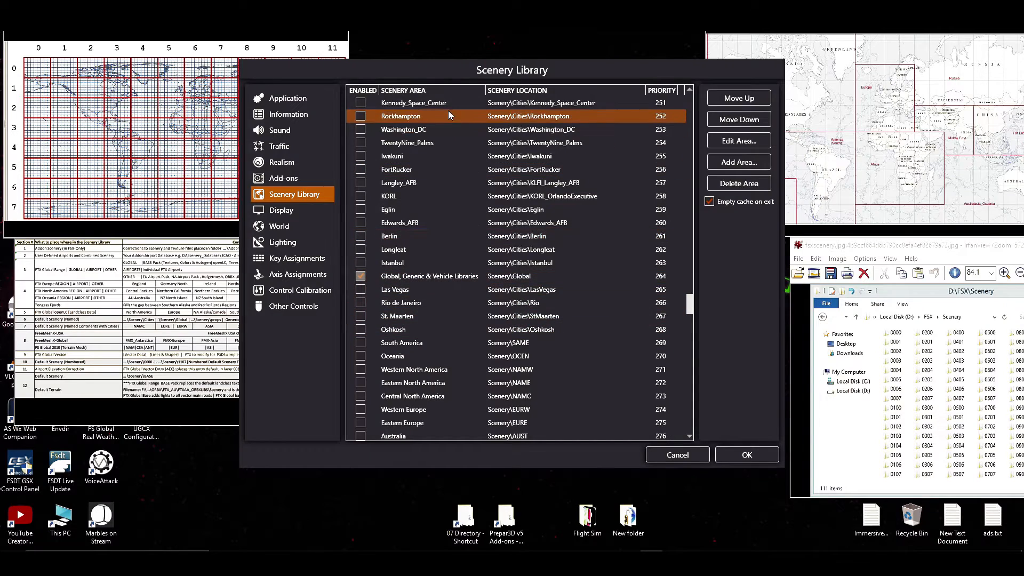
pyautogui.scroll(-2, 445, 415)
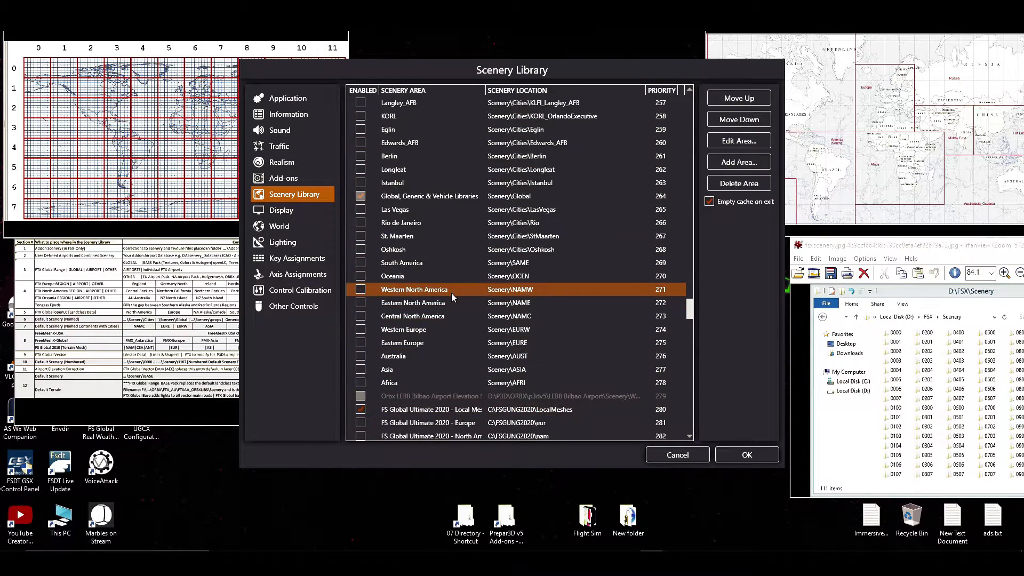
pyautogui.scroll(3, 451, 293)
pyautogui.scroll(2, 454, 214)
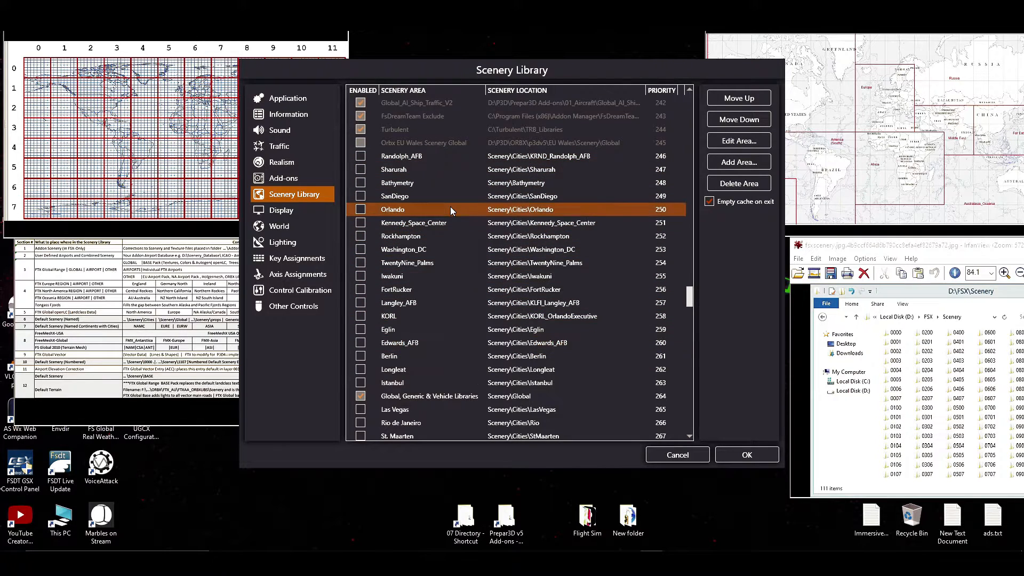
pyautogui.click(413, 198)
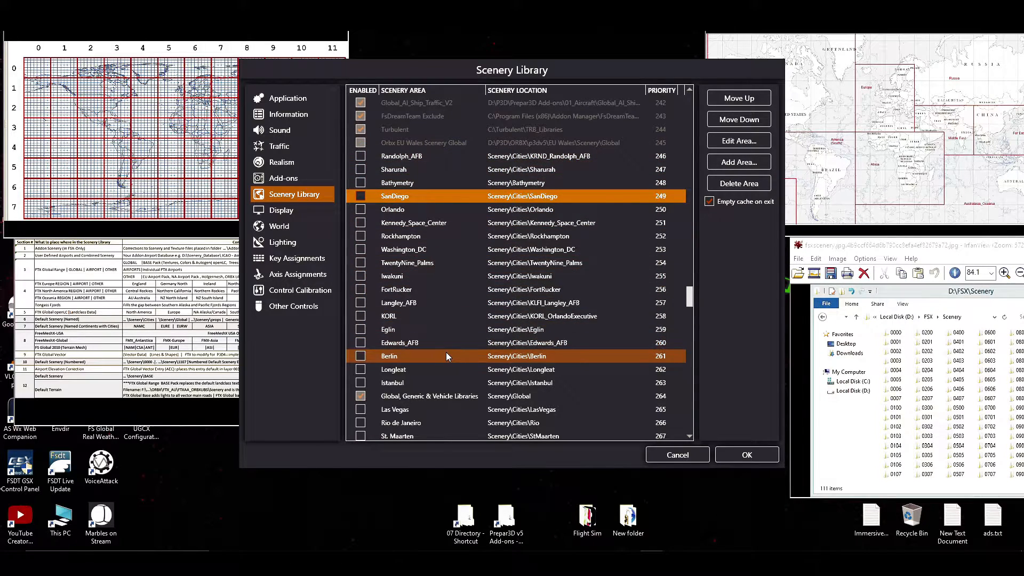
pyautogui.scroll(-2, 446, 352)
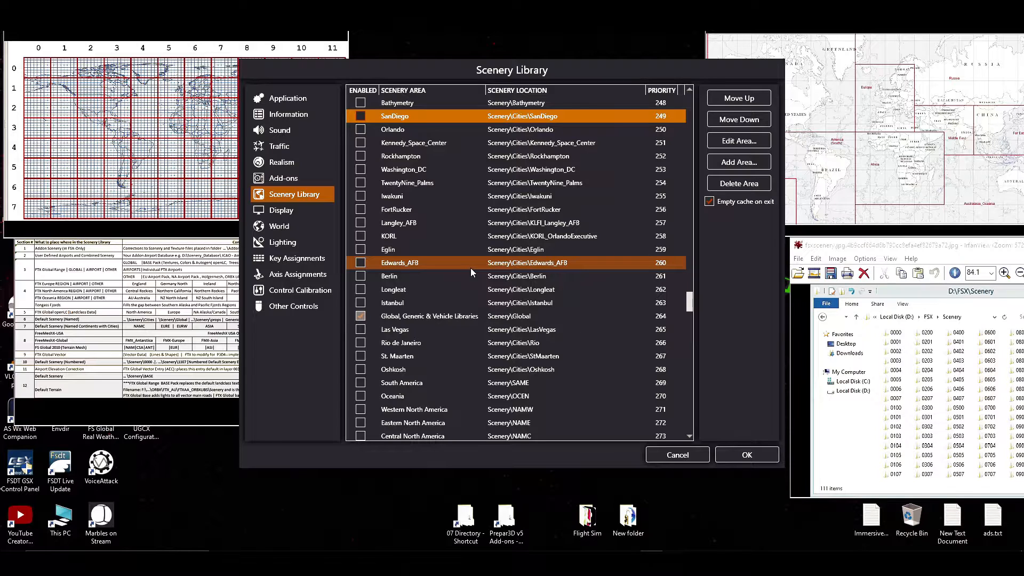
pyautogui.scroll(5, 471, 268)
pyautogui.scroll(-3, 470, 268)
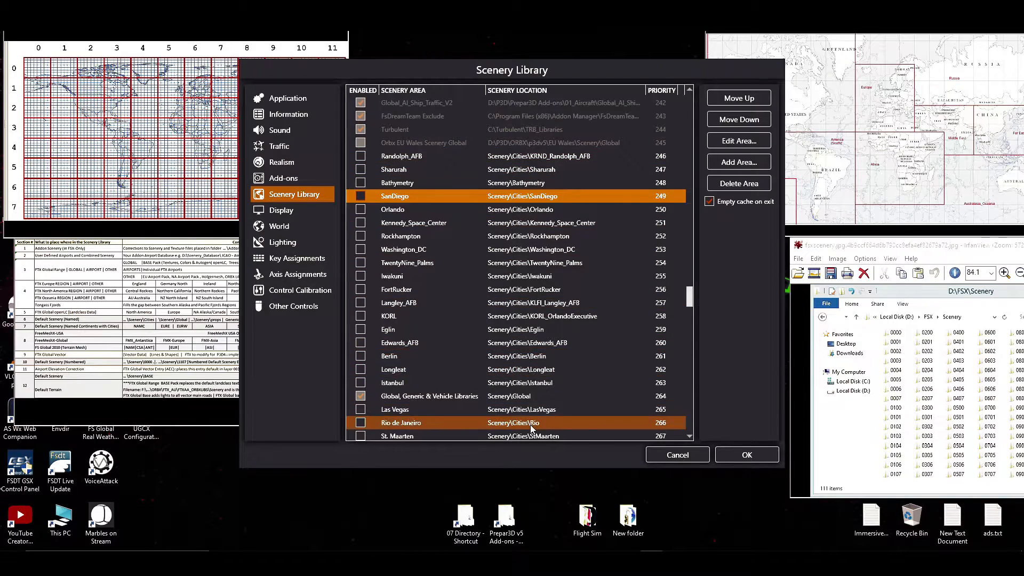
pyautogui.scroll(2, 530, 424)
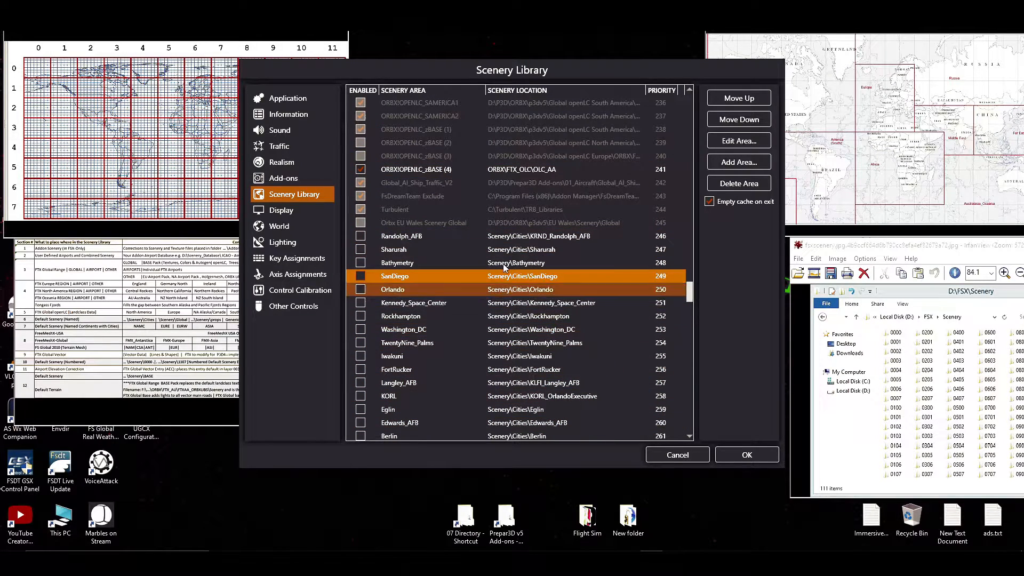
# Select ORBX!OPENLC_zBASE (4) and examine the Orbx openLC landclass entries above the default city areas.
pyautogui.click(413, 171)
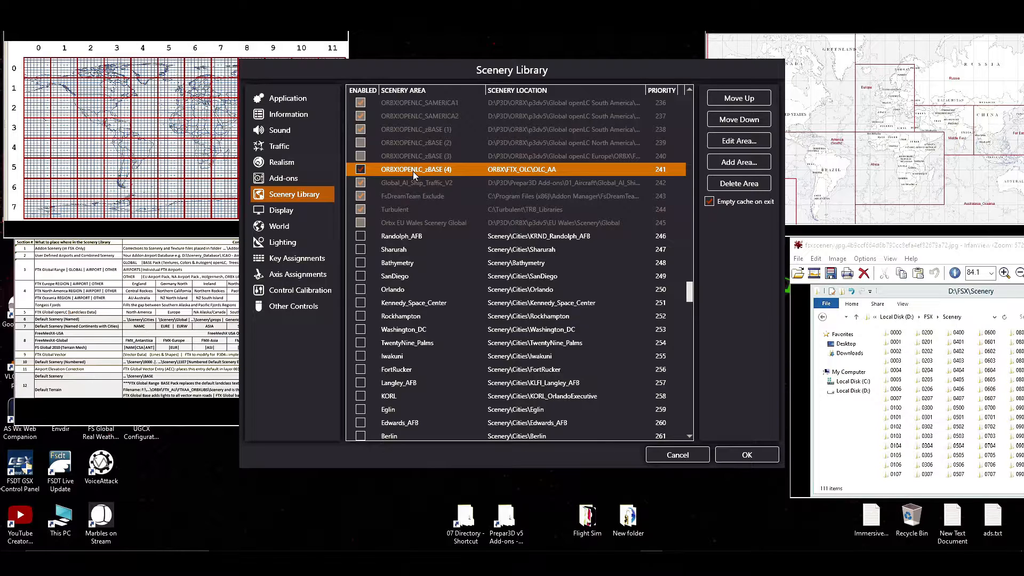
pyautogui.scroll(3, 492, 304)
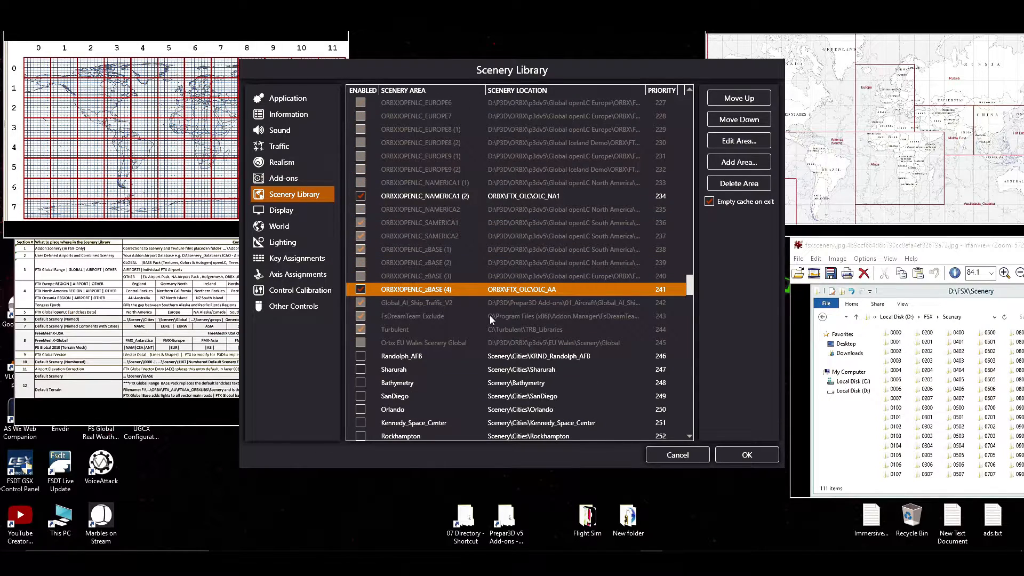
pyautogui.scroll(3, 489, 326)
pyautogui.scroll(5, 489, 329)
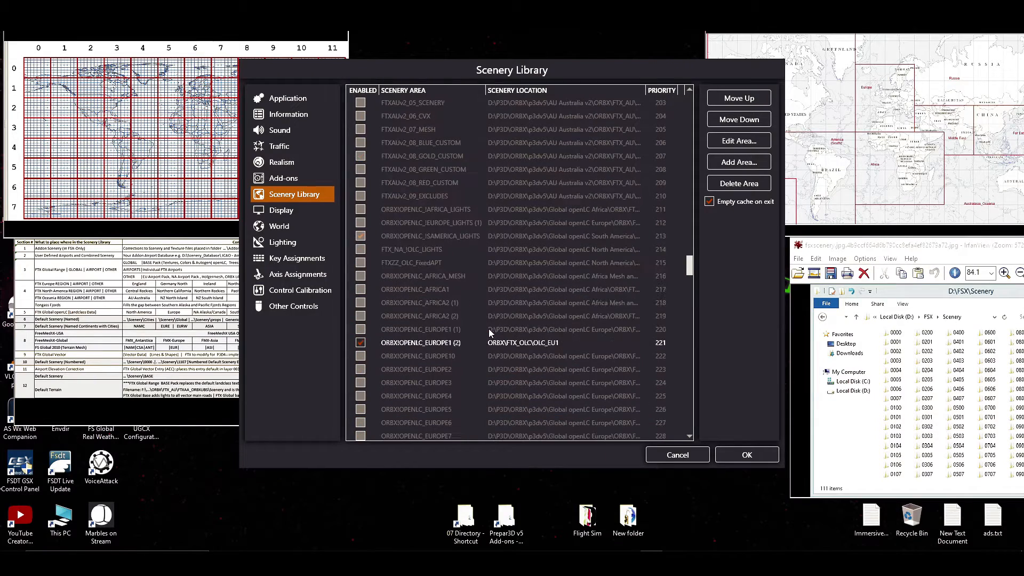
pyautogui.scroll(-3, 488, 328)
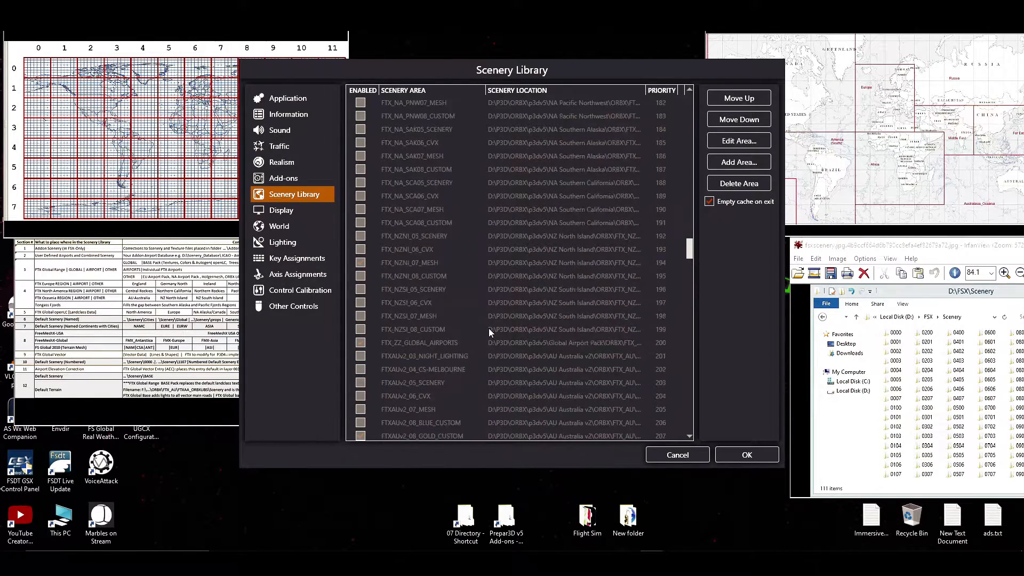
pyautogui.scroll(-10, 489, 328)
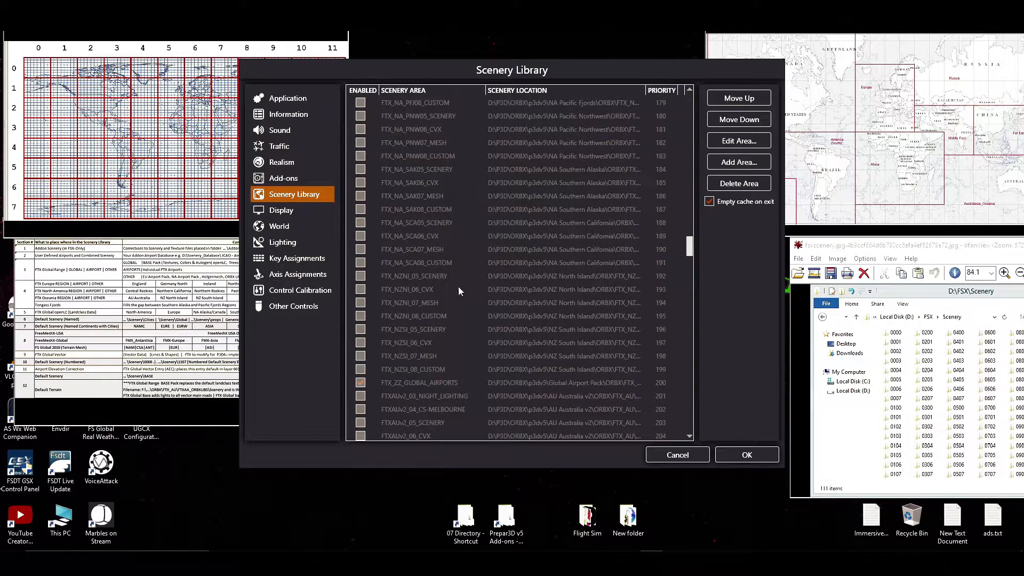
# Examine the Orbx FTX regional entries for North America and Europe and the individual FTX_AA airport entries above them.
pyautogui.scroll(2, 454, 229)
pyautogui.scroll(7, 530, 361)
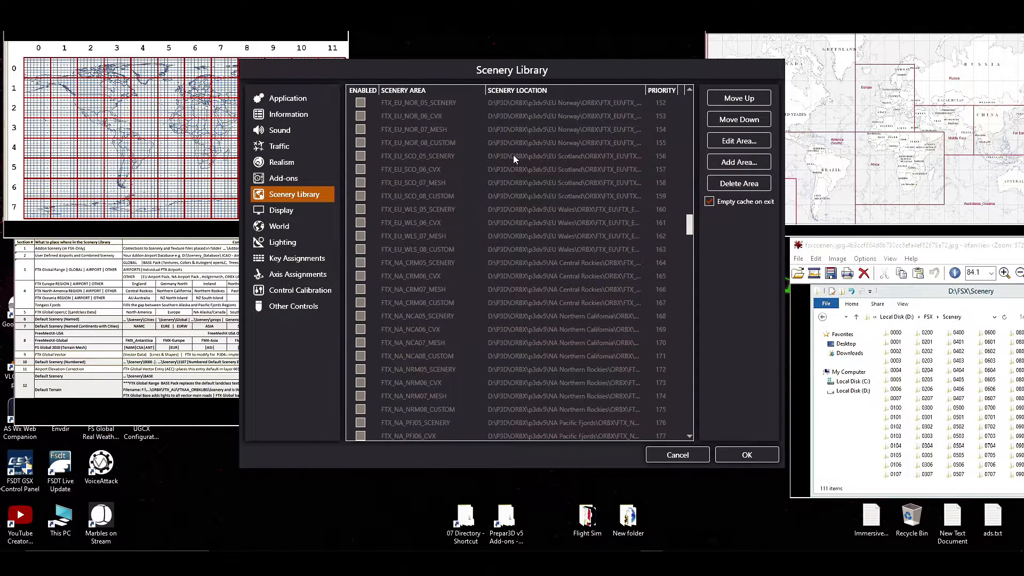
pyautogui.scroll(12, 487, 244)
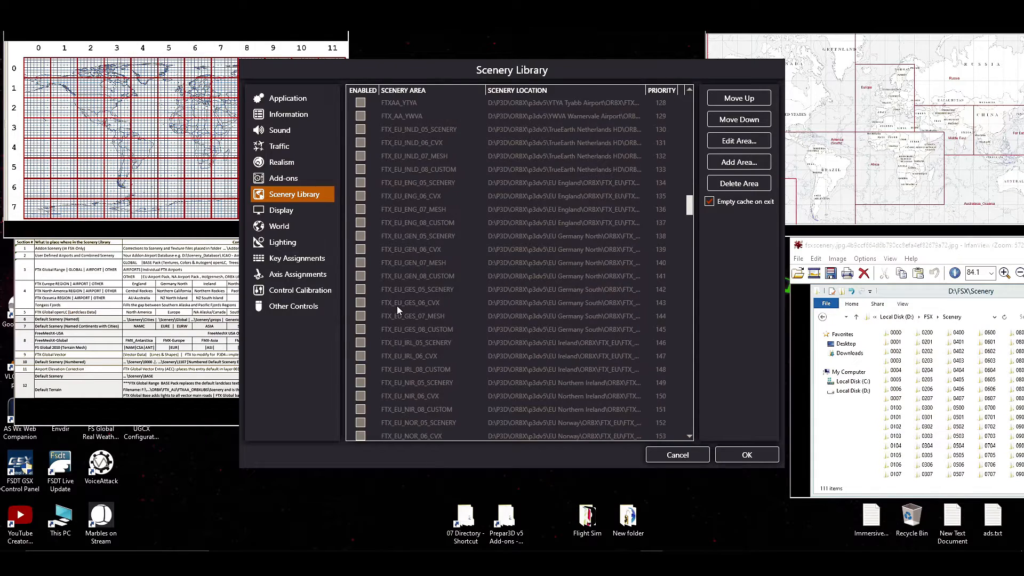
pyautogui.scroll(4, 398, 281)
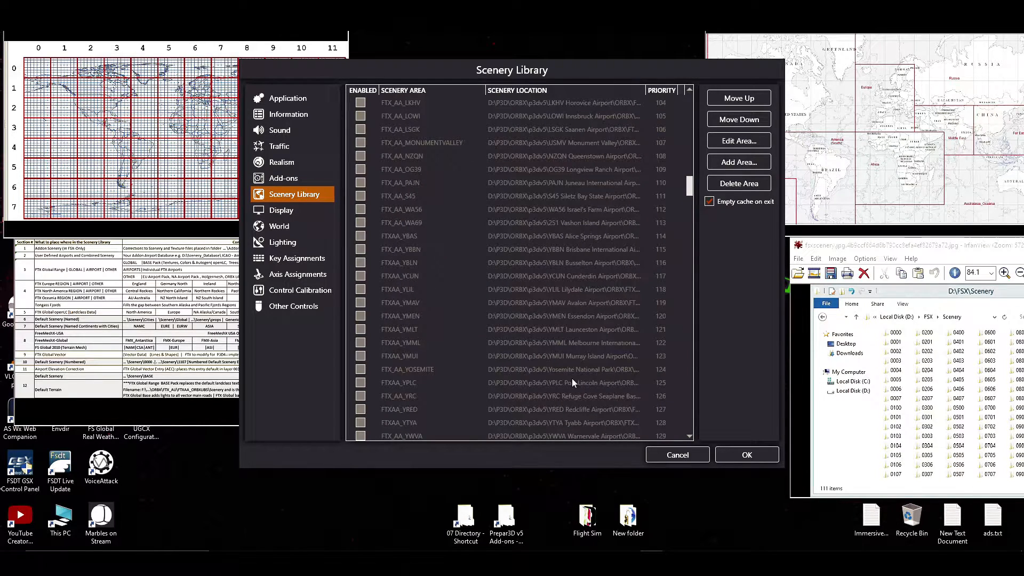
pyautogui.scroll(1, 472, 214)
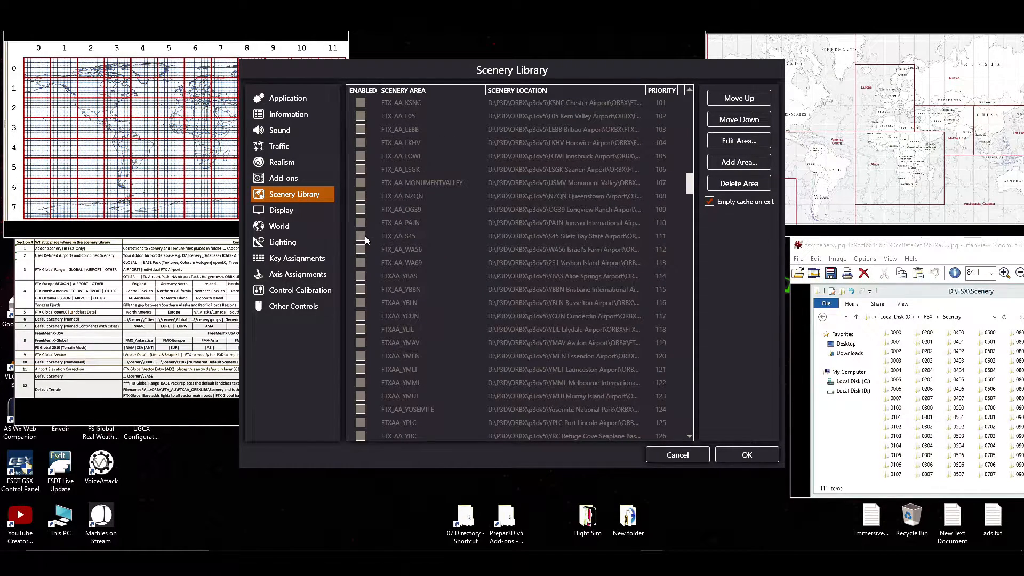
# Review the Add-ons list through to Aerosoft-Antarctica X, and return to the Scenery Library.
pyautogui.click(312, 174)
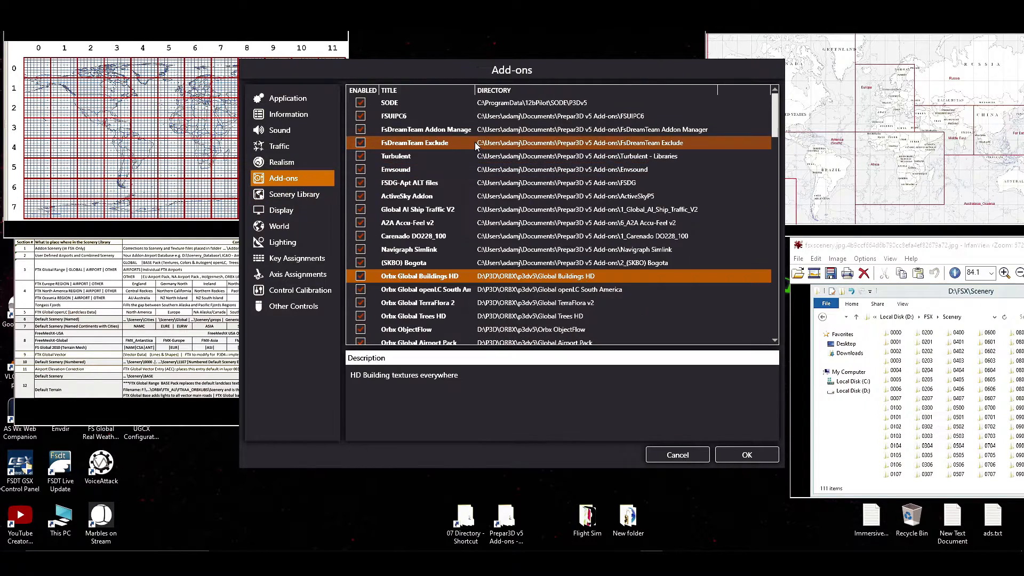
pyautogui.scroll(-2, 476, 160)
pyautogui.scroll(-20, 472, 176)
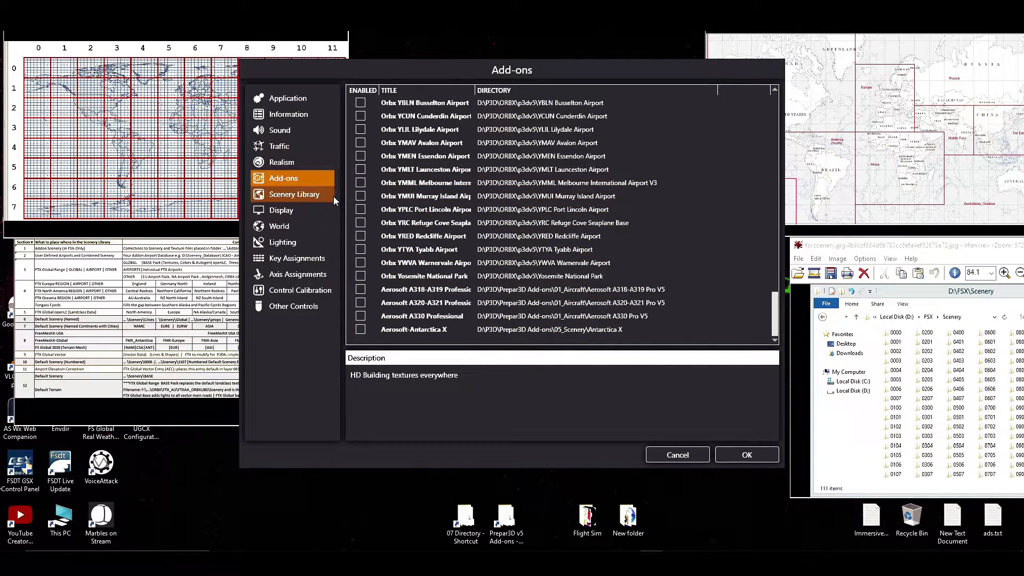
pyautogui.click(362, 197)
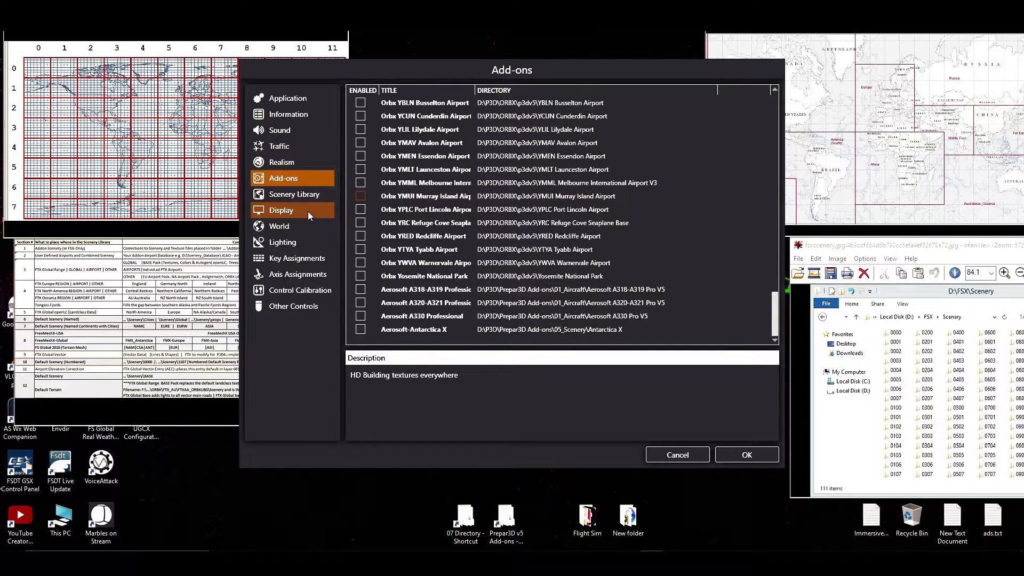
pyautogui.click(318, 194)
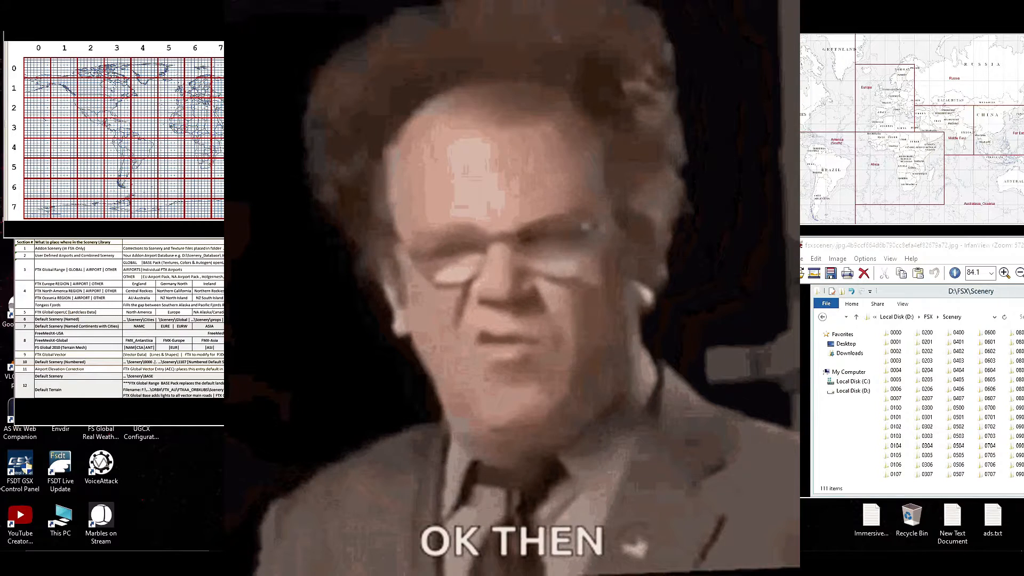
# Examine the numbered base areas from 0001 Base up to 0507 Base against the numbered world grid map.
pyautogui.scroll(3, 395, 225)
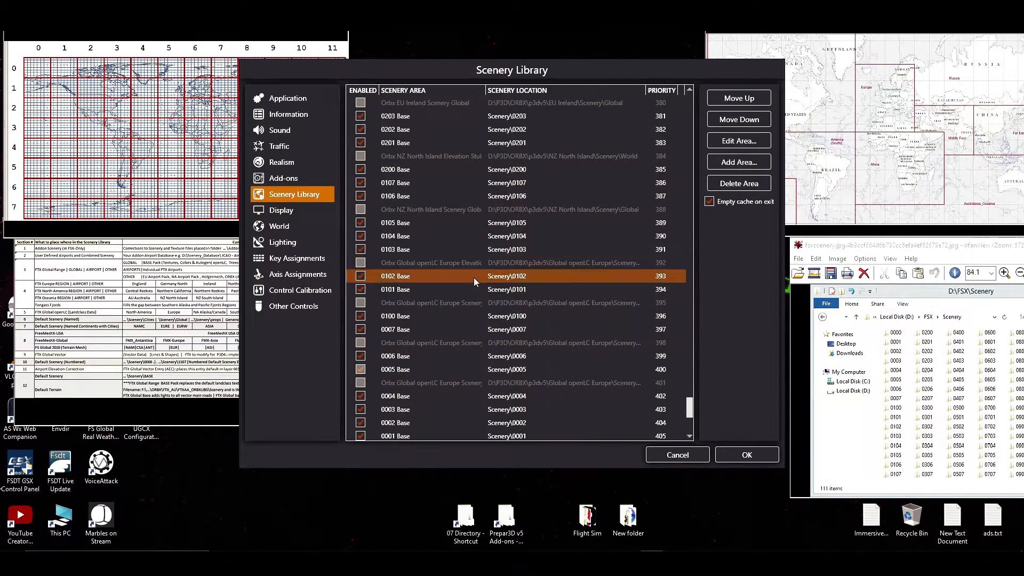
pyautogui.scroll(4, 473, 277)
pyautogui.scroll(5, 418, 309)
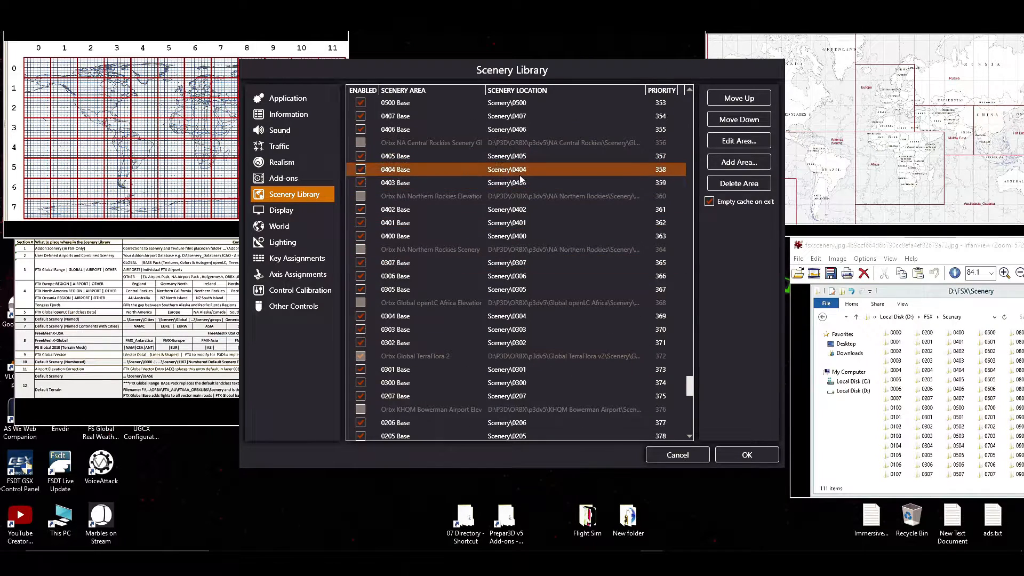
pyautogui.scroll(3, 471, 336)
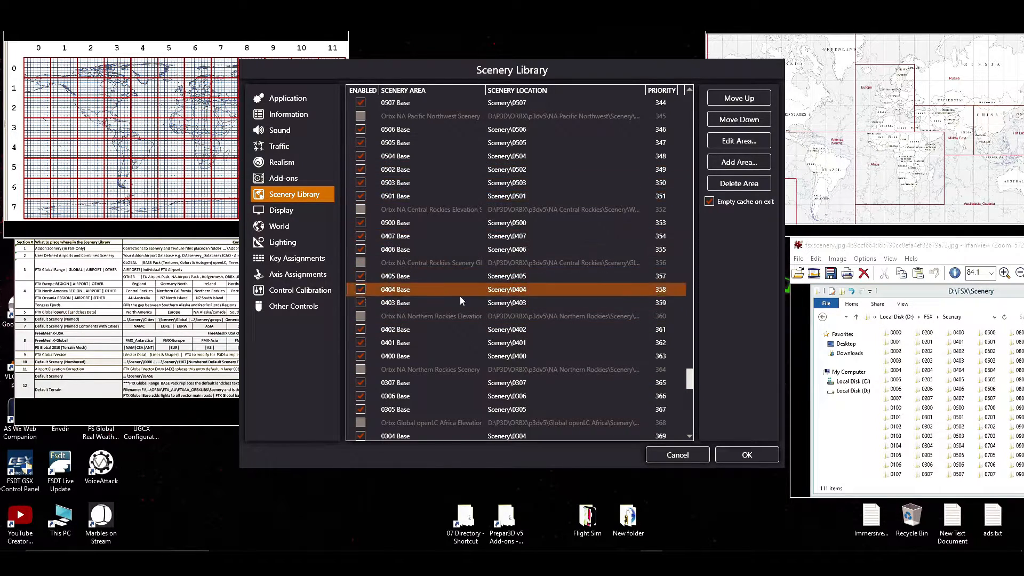
pyautogui.moveTo(198, 0); pyautogui.dragTo(289, 89)
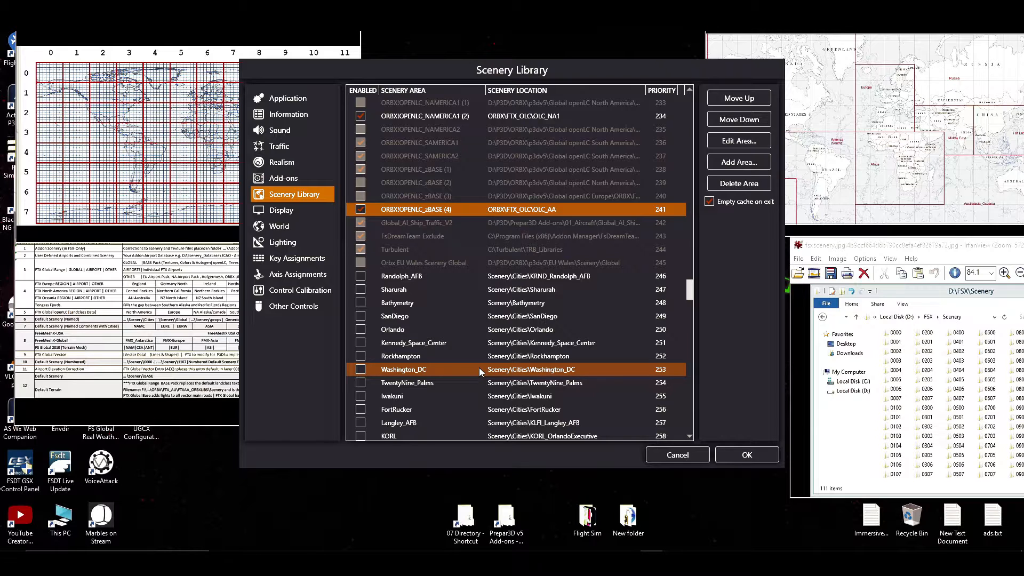
# Locate (SKBO) Bogota in the Add-ons list and view its description.
pyautogui.click(288, 178)
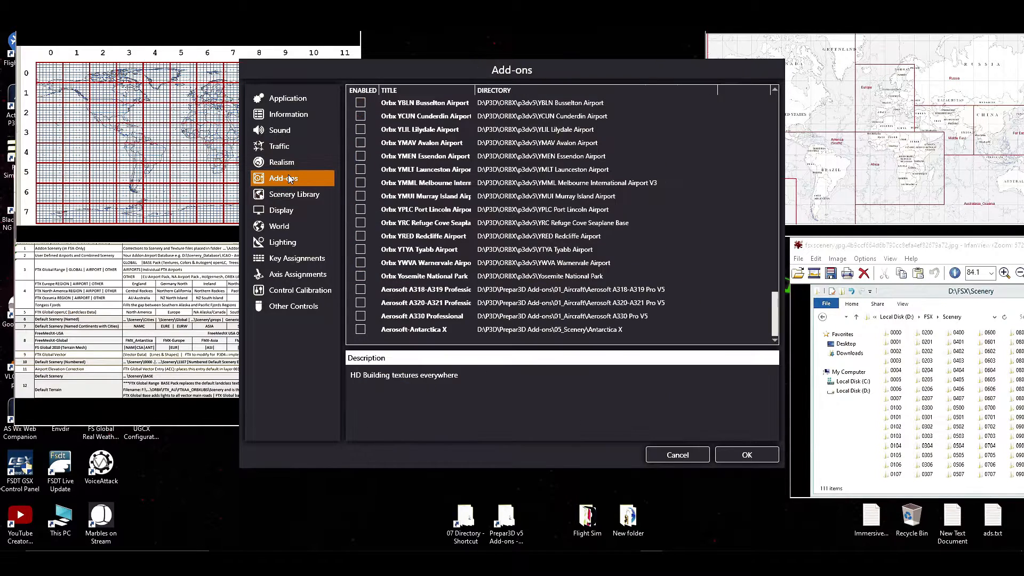
pyautogui.scroll(10, 480, 234)
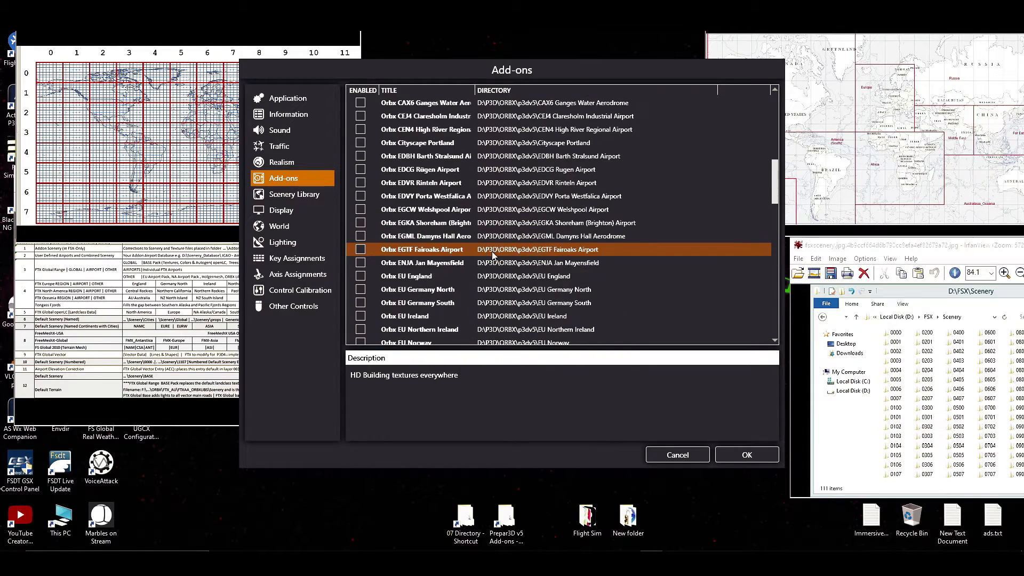
pyautogui.scroll(8, 492, 252)
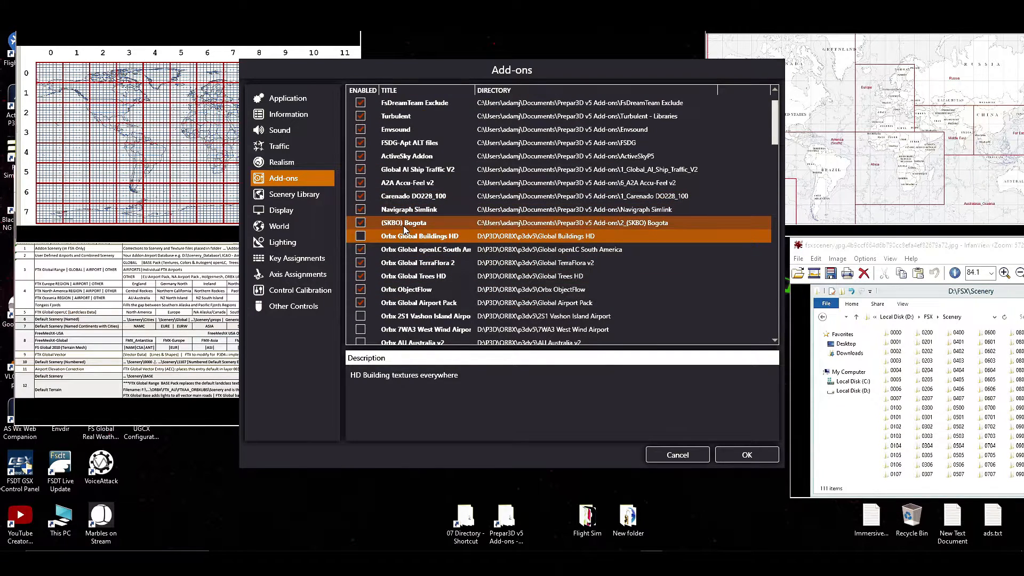
pyautogui.click(404, 224)
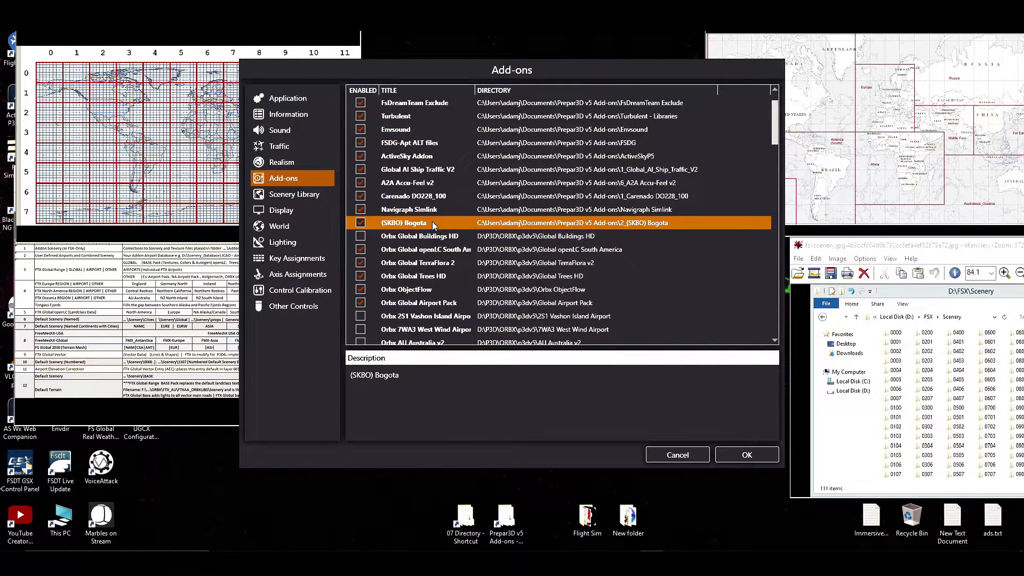
# Browse the airport add-on folders in the 07 Directory folder in File Explorer, select 2_Guatemala_MGGT, and return to the Add-ons list.
pyautogui.doubleClick(486, 510)
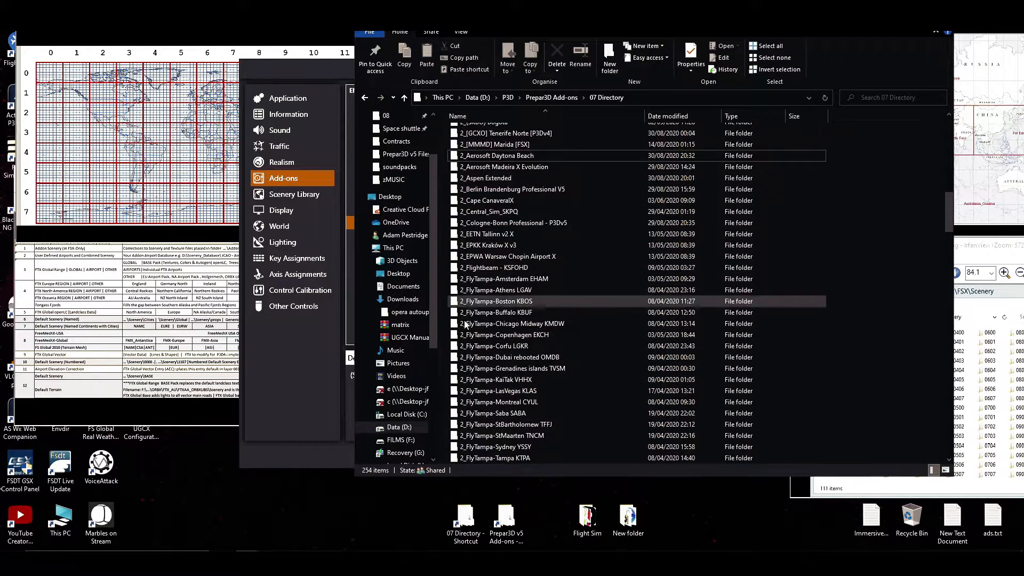
pyautogui.scroll(-4, 481, 209)
pyautogui.scroll(-6, 481, 209)
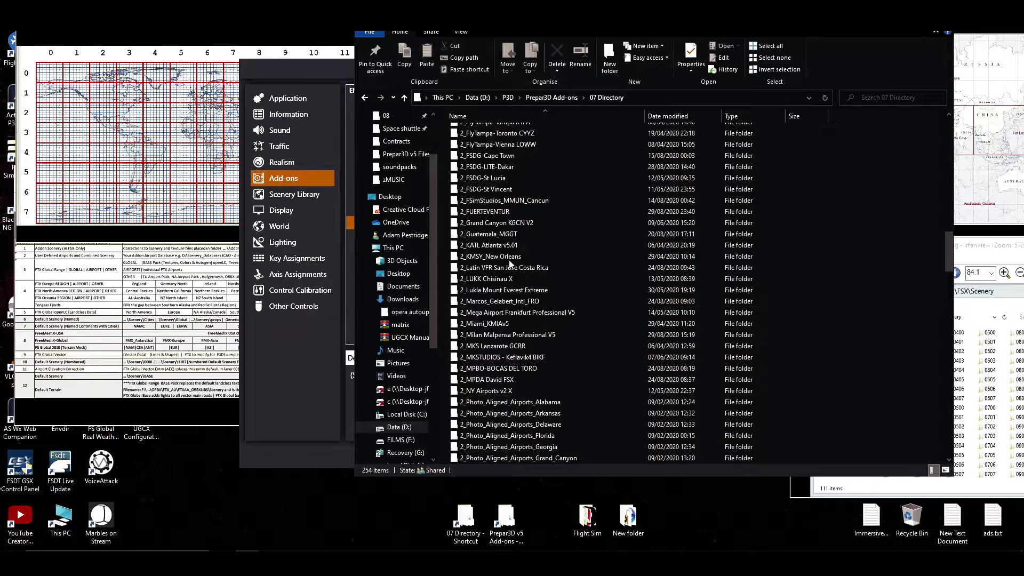
pyautogui.click(507, 235)
pyautogui.moveTo(508, 234)
pyautogui.mouseDown()
pyautogui.moveTo(155, 262)
pyautogui.moveTo(326, 229)
pyautogui.moveTo(506, 246)
pyautogui.moveTo(506, 235)
pyautogui.mouseUp()
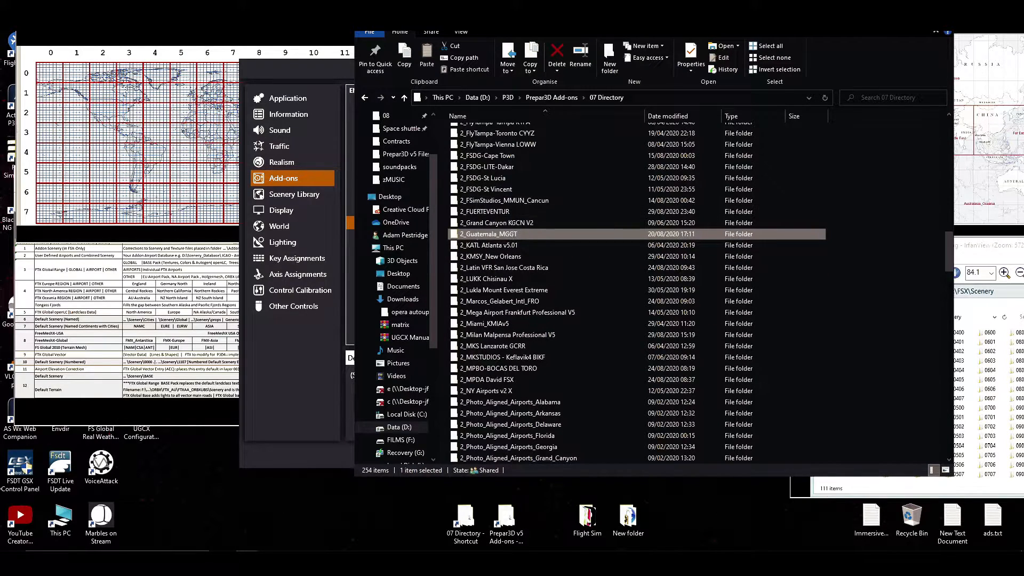
pyautogui.click(892, 19)
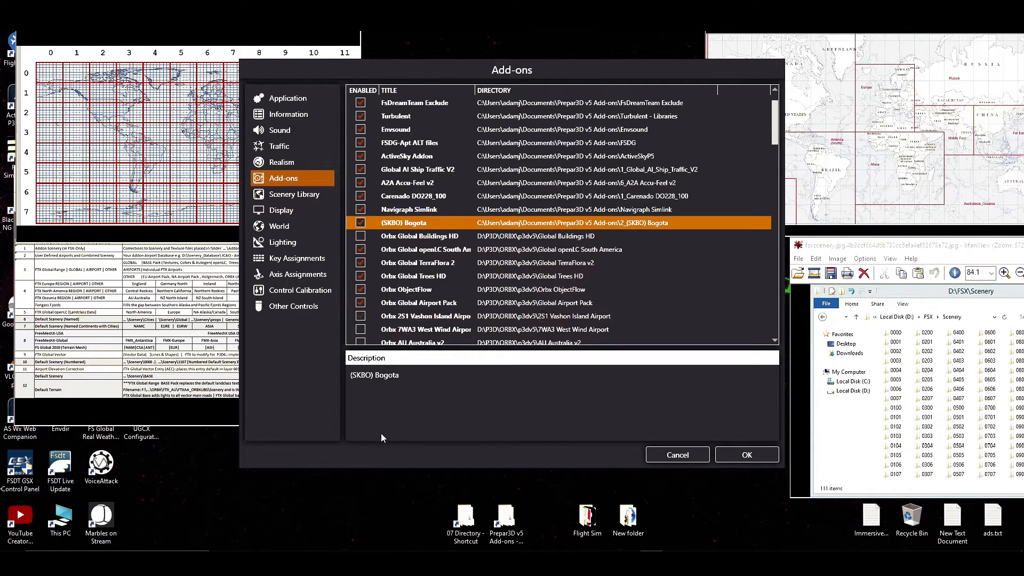
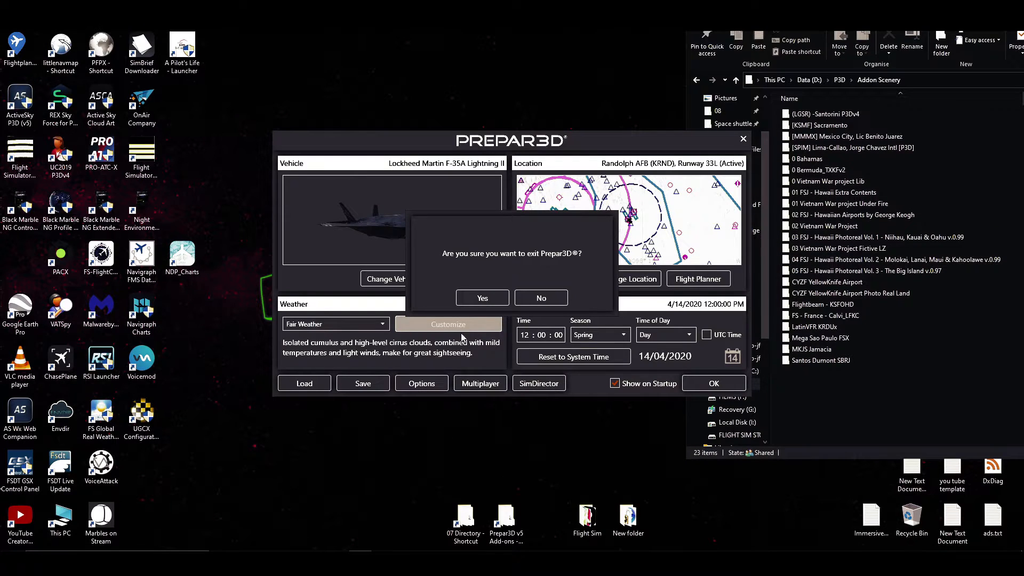
# Confirm exiting Prepar3D.
pyautogui.click(483, 297)
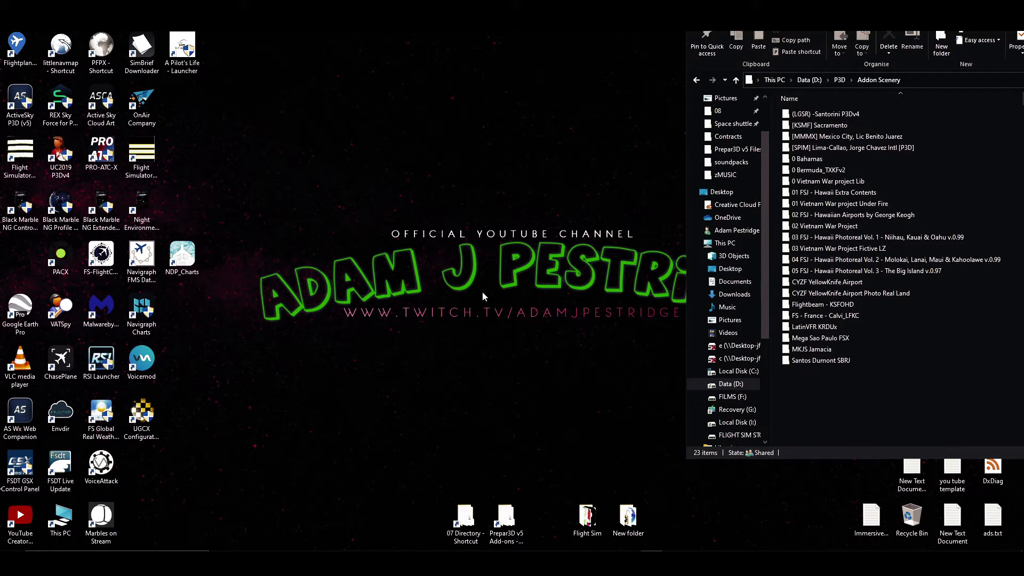
# Switch to Orbx Central, check for updates in its general settings, and open the scenery library insertion point settings.
pyautogui.moveTo(405, 547)
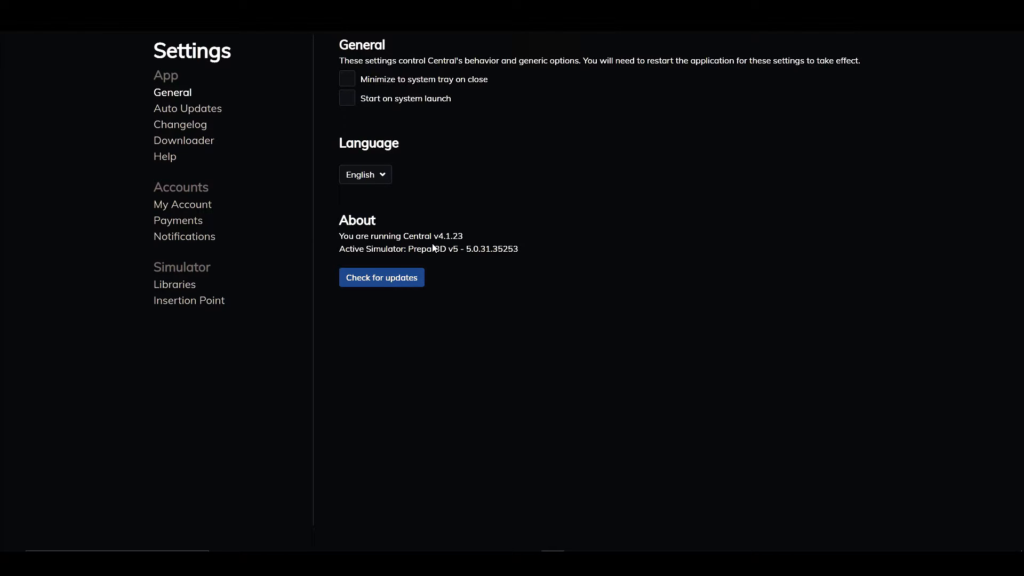
pyautogui.click(379, 280)
pyautogui.click(176, 301)
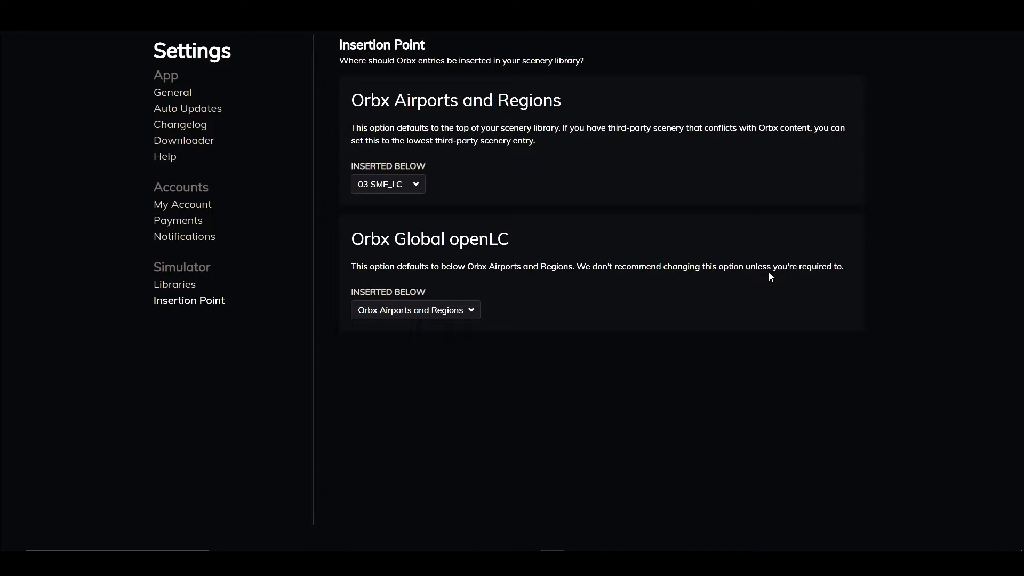
# View the available insertion points for Orbx Global openLC and for Orbx Airports and Regions, keeping the current selections.
pyautogui.click(478, 312)
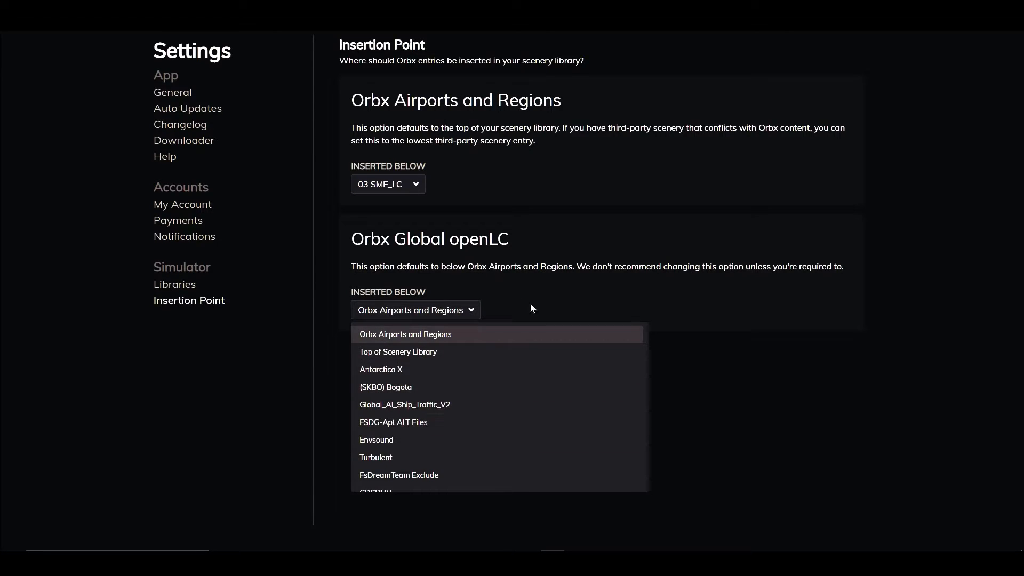
pyautogui.click(460, 303)
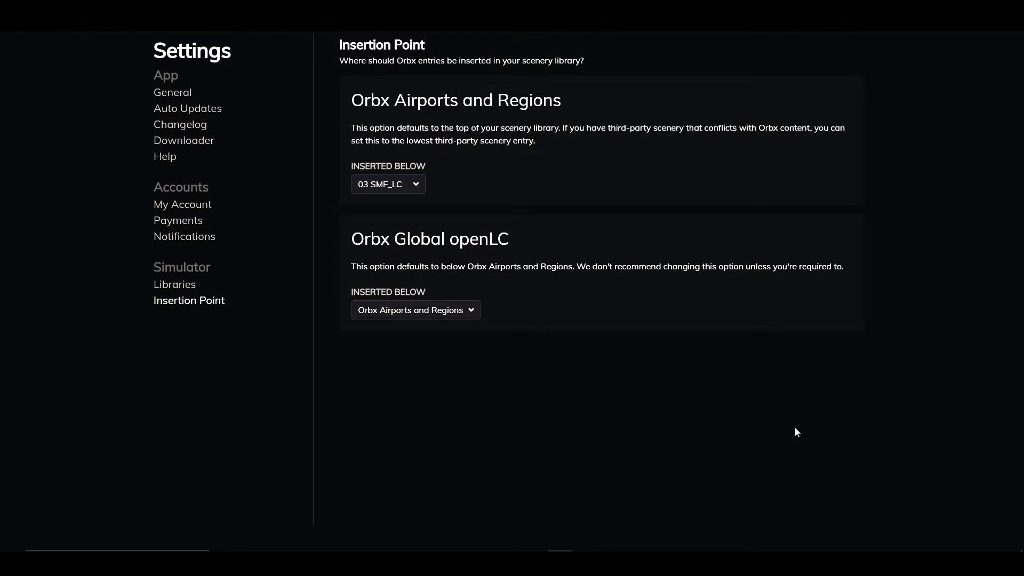
pyautogui.click(418, 187)
pyautogui.click(451, 160)
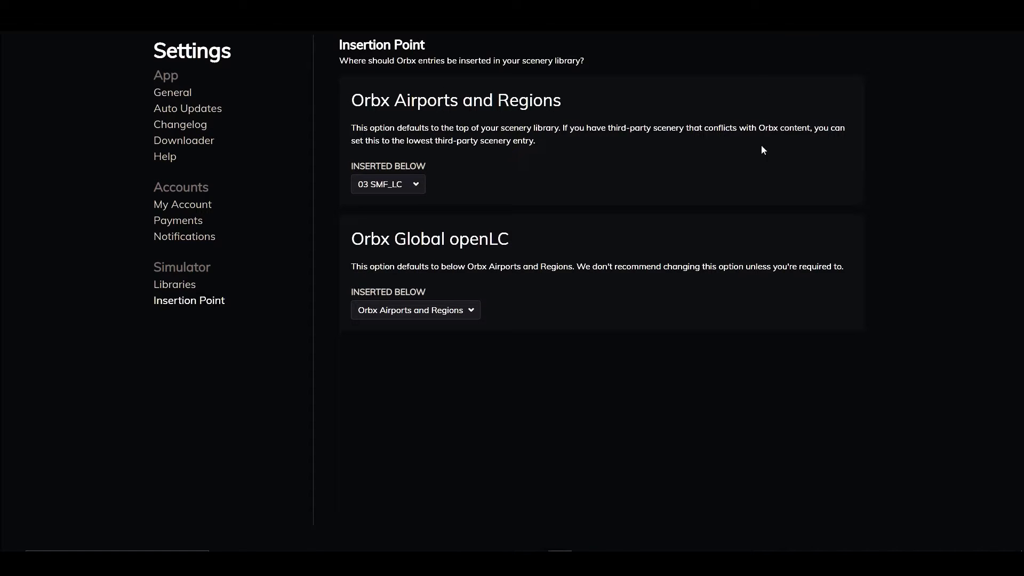
# View the location of the Orbx Main Library, and return to the insertion point settings.
pyautogui.click(188, 286)
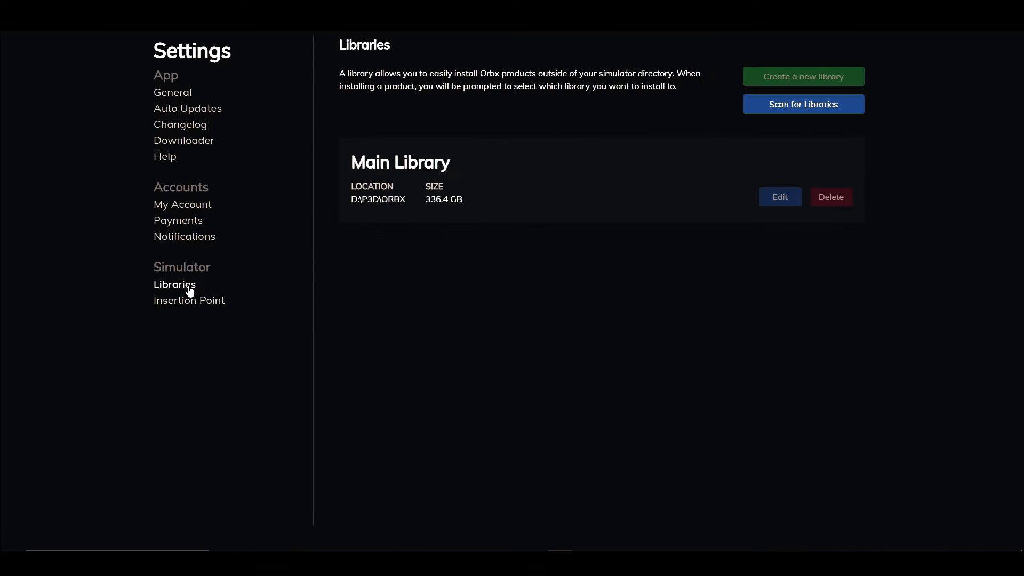
pyautogui.click(196, 302)
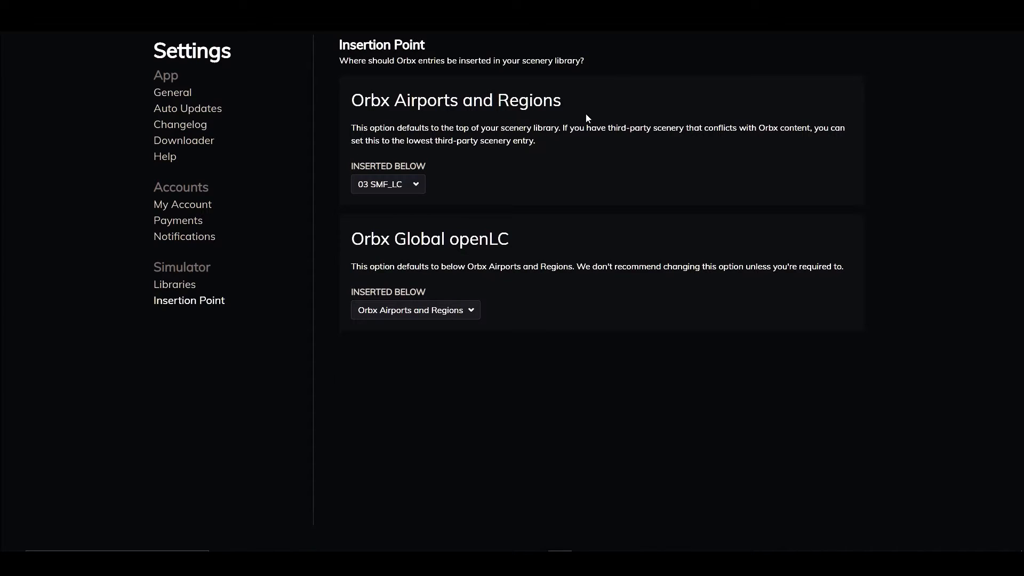
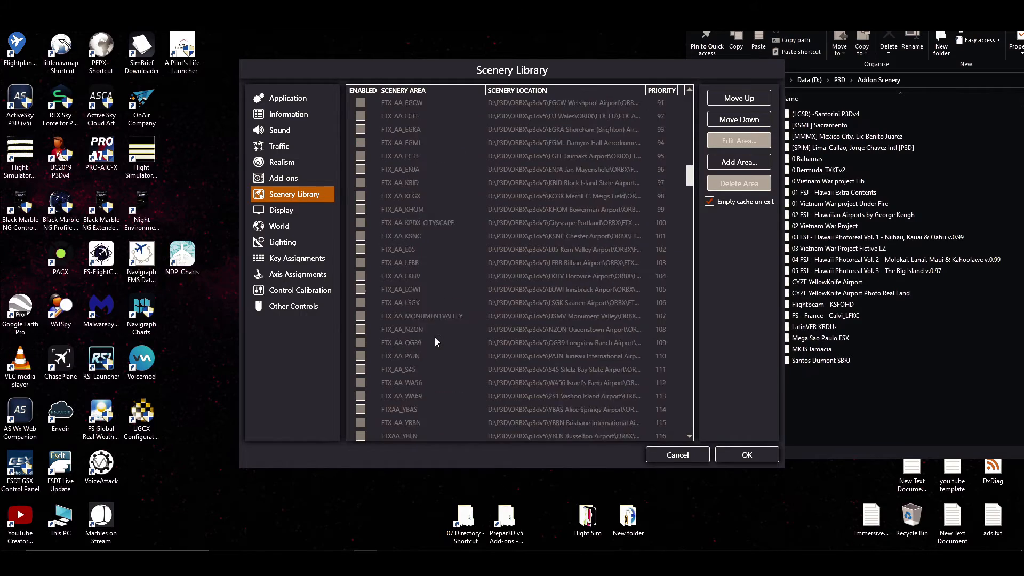
# Examine the scenery library order from the Orbx entries down to Default Terrain and back to priority 1, and leave the options without saving.
pyautogui.scroll(-17, 433, 338)
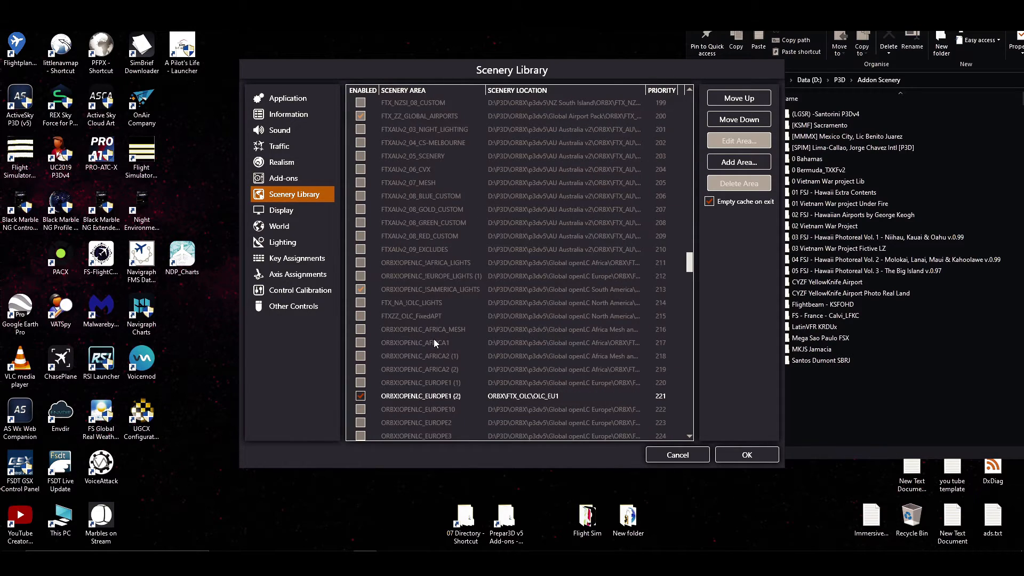
pyautogui.scroll(-8, 434, 337)
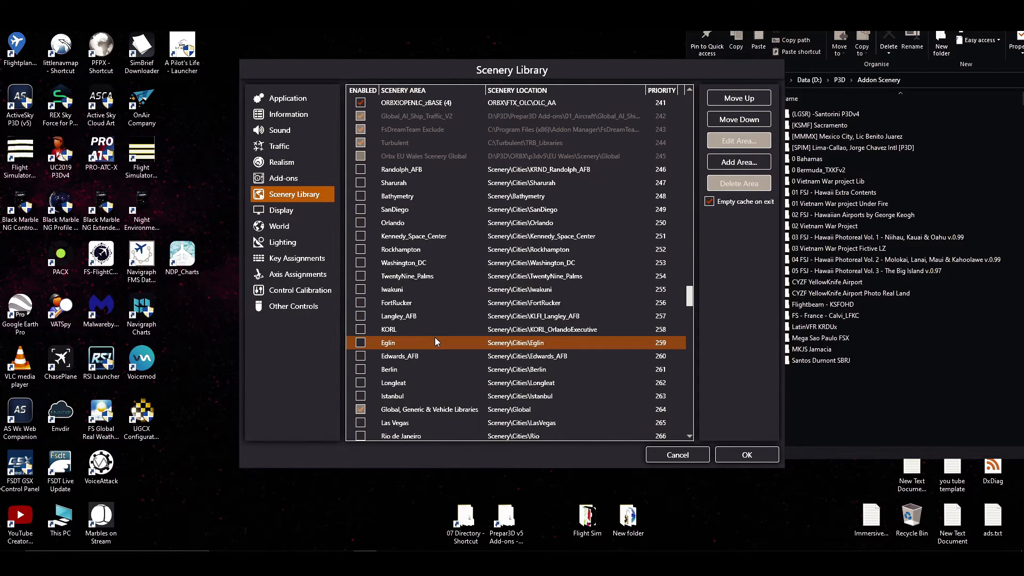
pyautogui.scroll(-16, 462, 324)
pyautogui.scroll(-20, 462, 324)
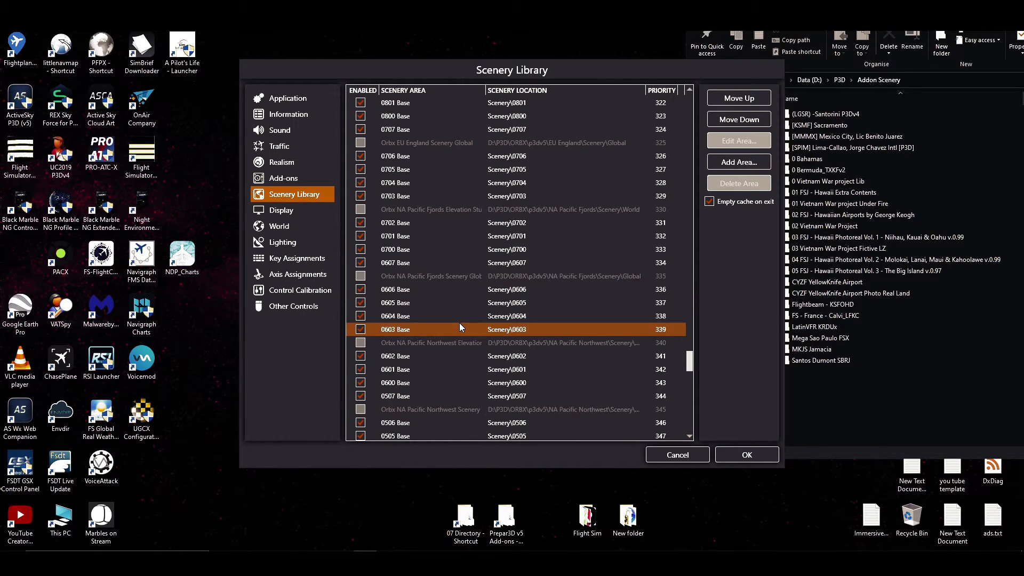
pyautogui.scroll(-5, 458, 329)
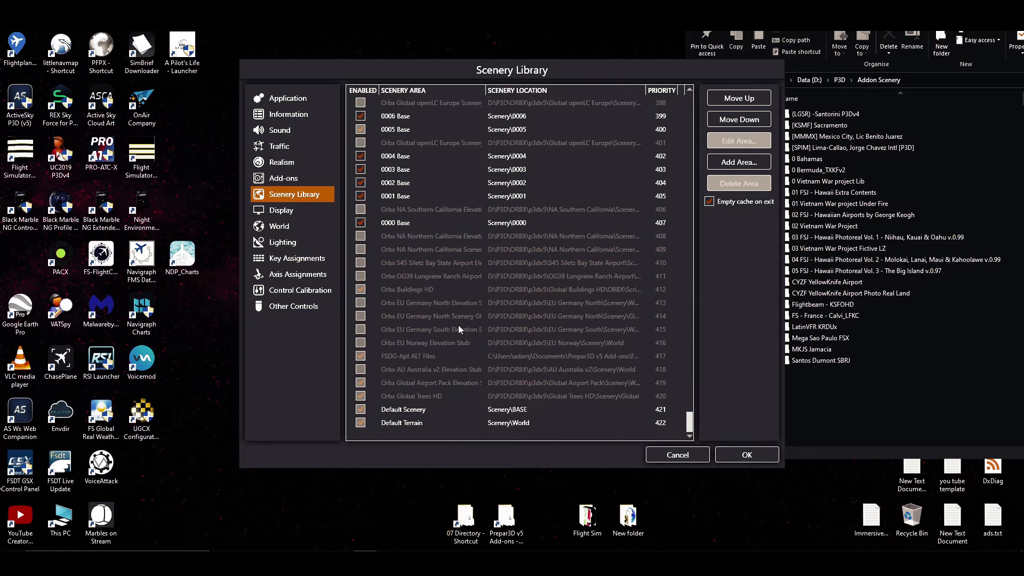
pyautogui.moveTo(690, 413); pyautogui.dragTo(709, 50)
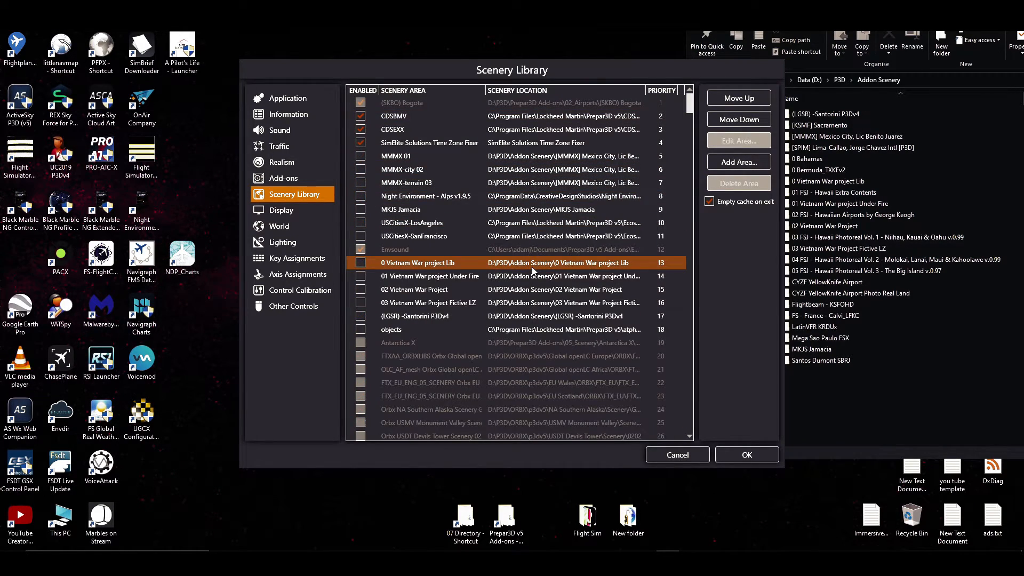
pyautogui.click(679, 454)
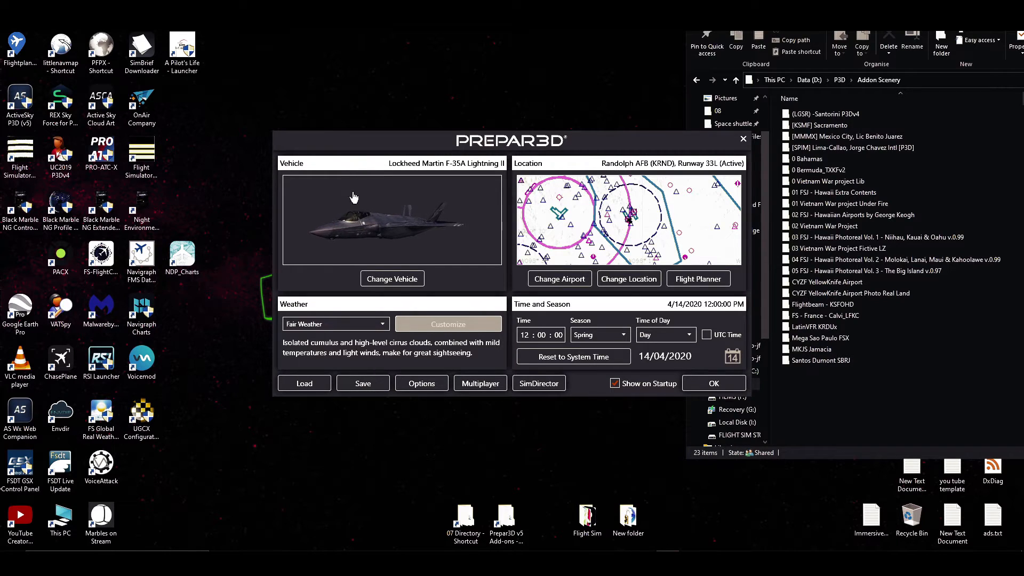
# Compare the Add-ons list with the Addon Scenery folder in File Explorer, and select MKJS Jamacia in the scenery library.
pyautogui.click(408, 387)
pyautogui.click(312, 183)
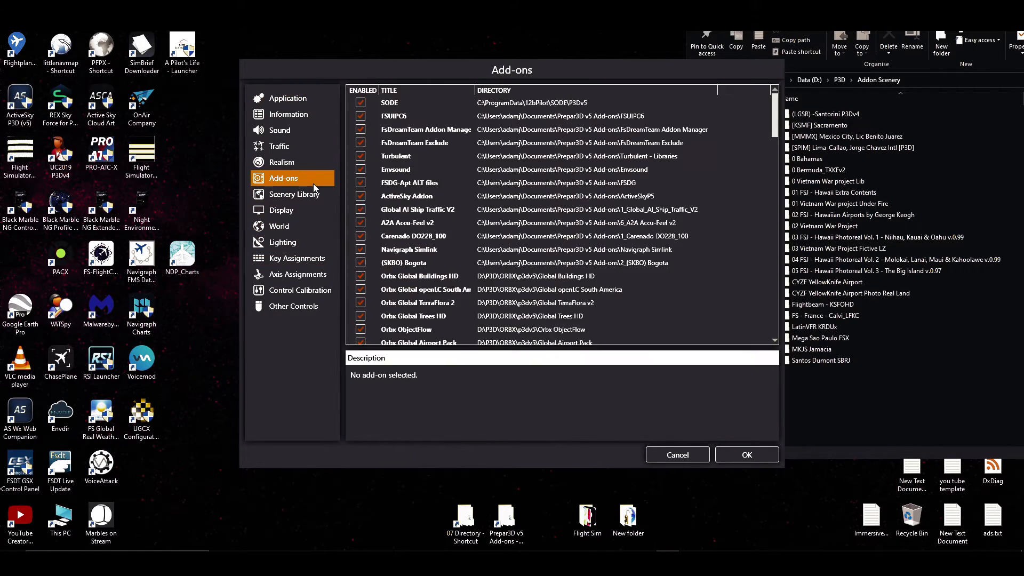
pyautogui.click(854, 380)
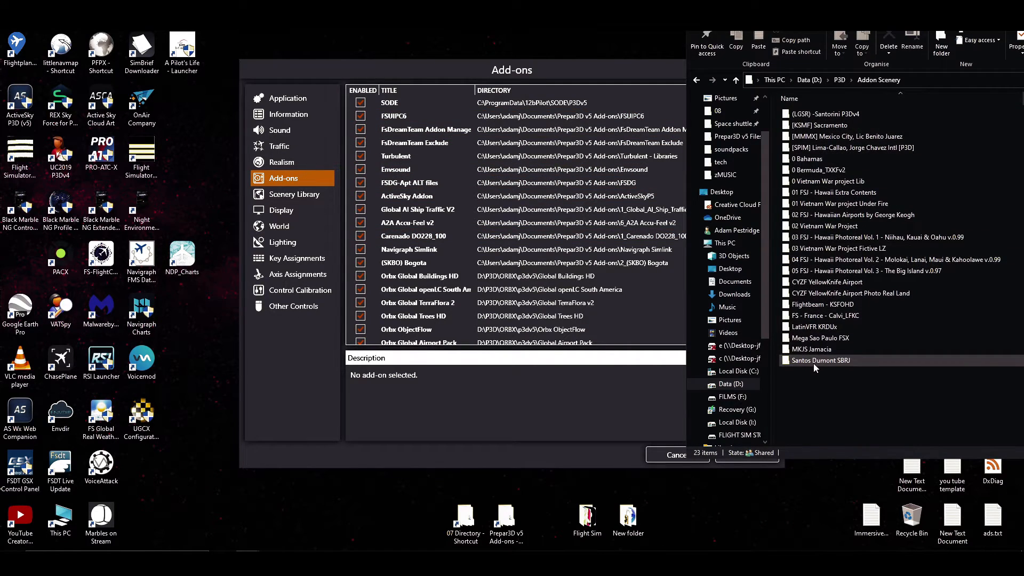
pyautogui.click(327, 208)
pyautogui.click(298, 194)
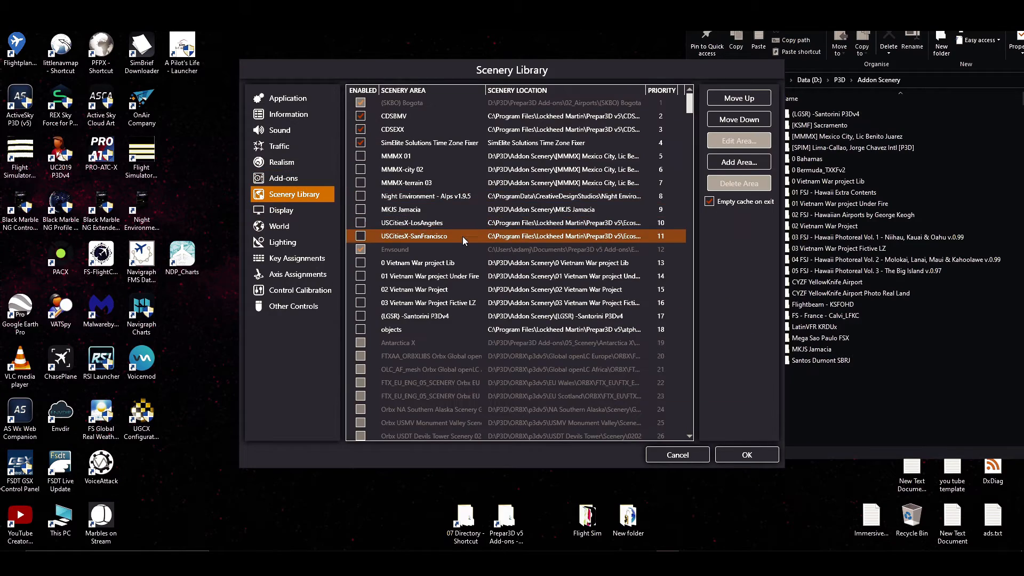
pyautogui.click(423, 208)
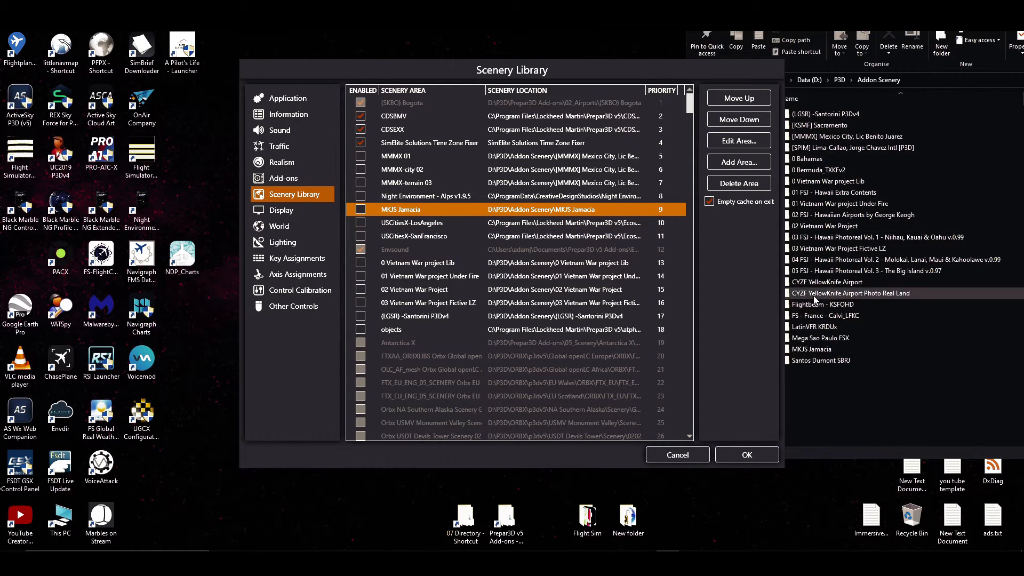
# Review the enabled entries in the Add-ons list, open the Prepar3D v5 Add-ons folder beside it, and select 2_(SKBO) Bogota.
pyautogui.click(285, 181)
pyautogui.scroll(-4, 451, 260)
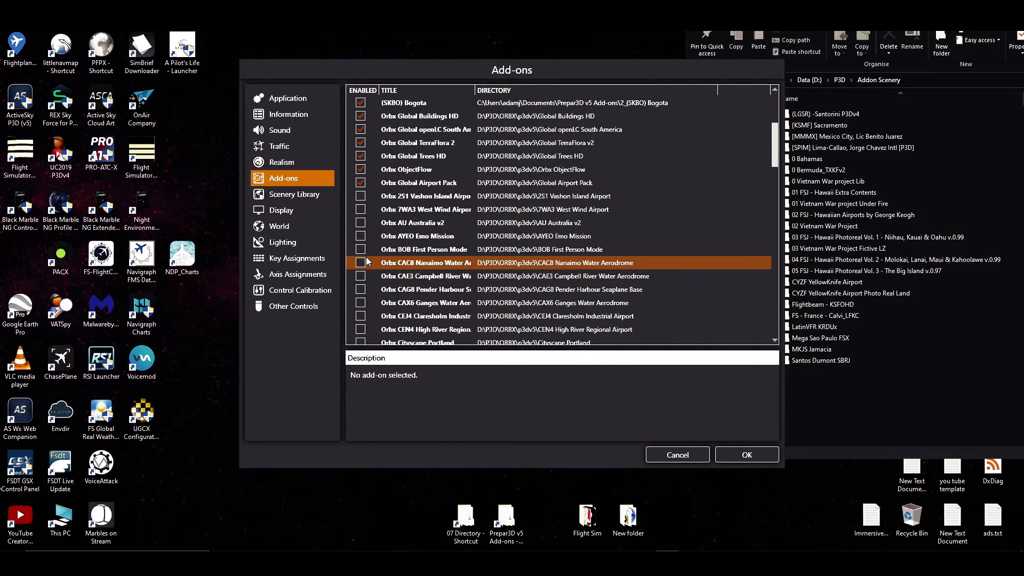
pyautogui.doubleClick(504, 516)
pyautogui.moveTo(235, 2); pyautogui.dragTo(864, 26)
pyautogui.click(790, 163)
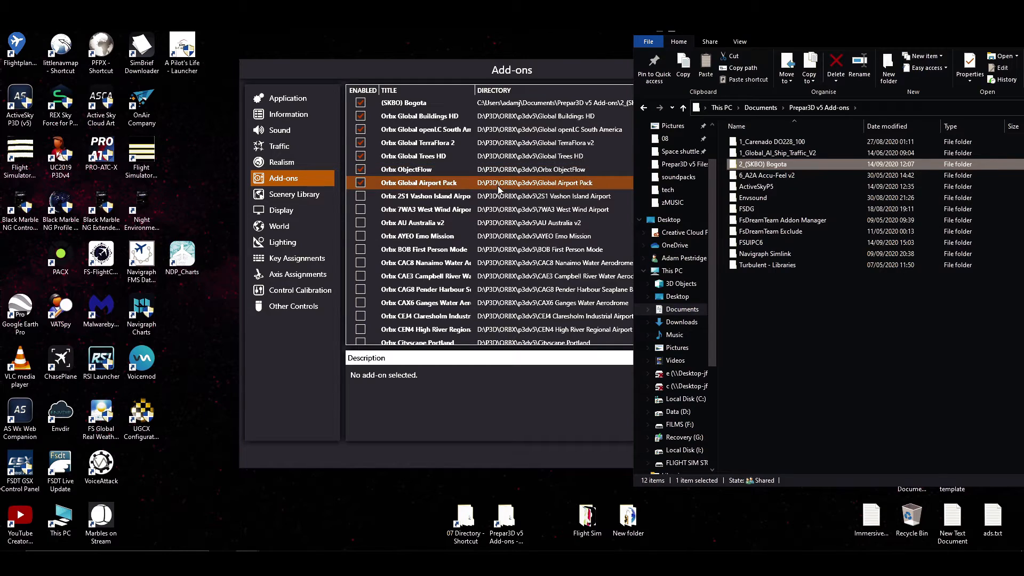
# Select (SKBO) Bogota in the Add-ons list, view its scenery library entry, and return to the Prepar3D v5 Add-ons folder.
pyautogui.scroll(4, 498, 185)
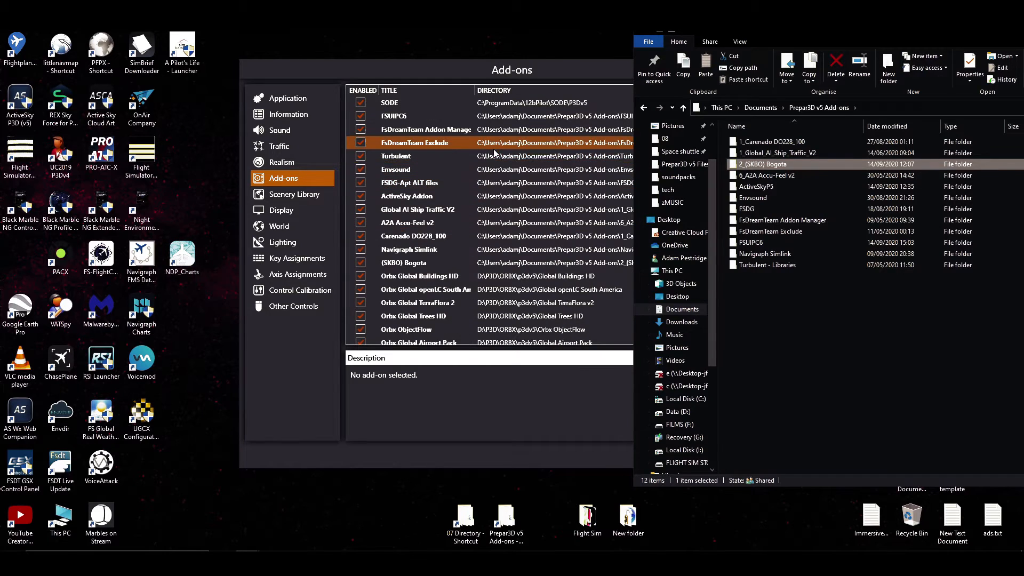
pyautogui.click(460, 264)
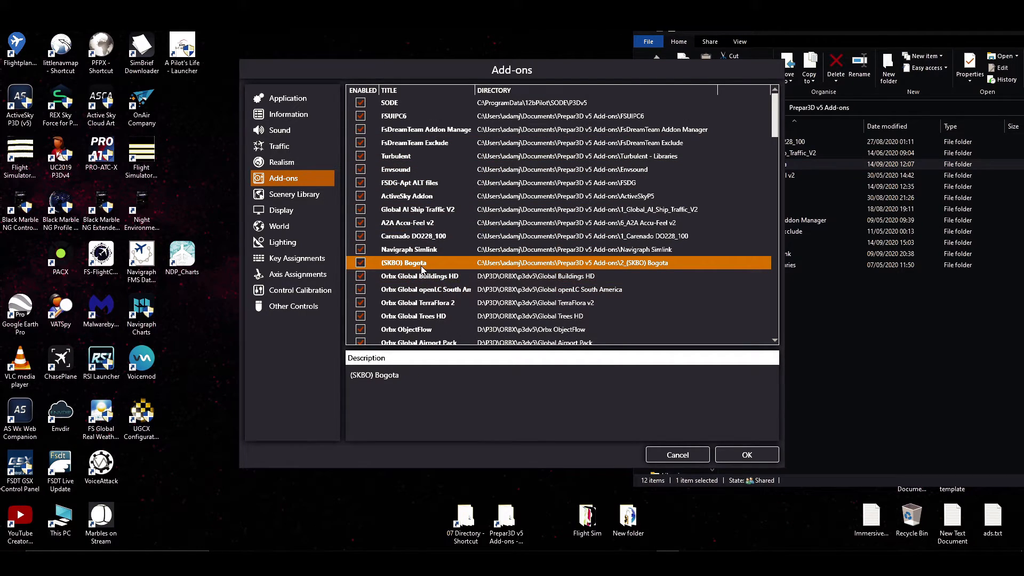
pyautogui.click(316, 196)
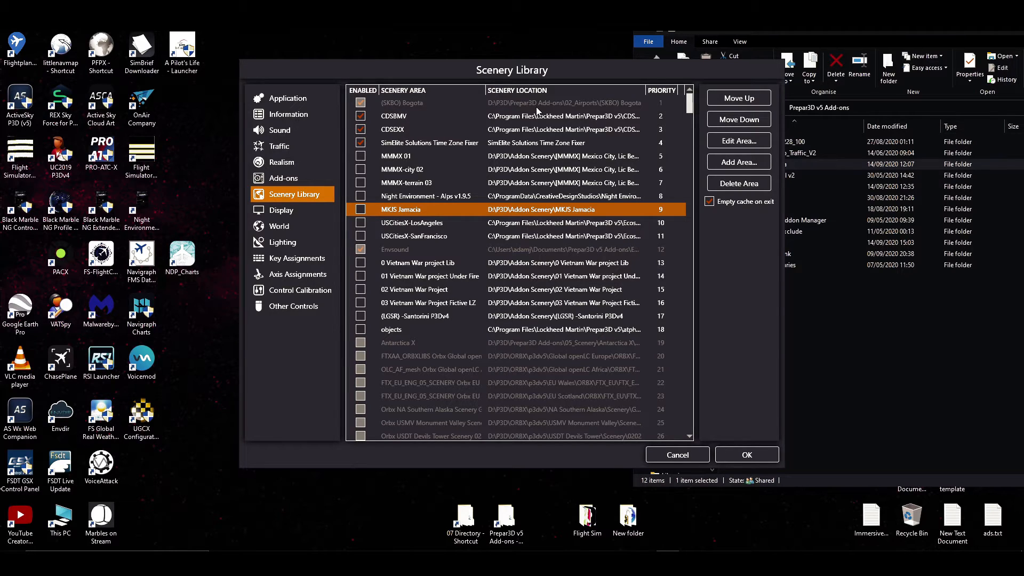
pyautogui.click(902, 392)
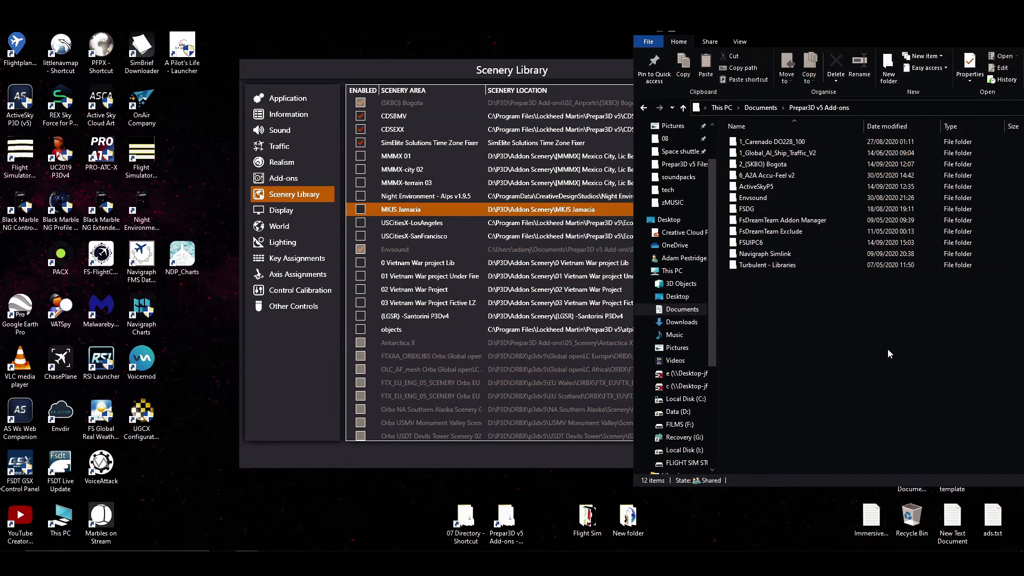
# Copy the eight folders from 2_FSimStudios_MMUN_Cancun through 2_LUKK Chisinau X from 07 Directory into the Prepar3D v5 Add-ons folder.
pyautogui.doubleClick(466, 517)
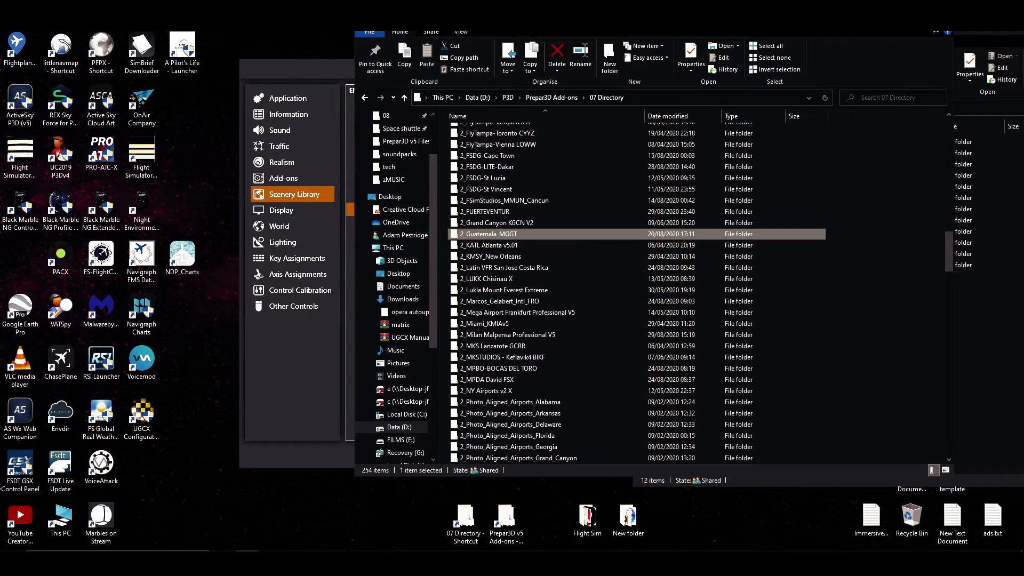
pyautogui.moveTo(533, 21); pyautogui.dragTo(260, 34)
pyautogui.moveTo(556, 211); pyautogui.dragTo(421, 297)
pyautogui.moveTo(220, 212); pyautogui.dragTo(884, 382)
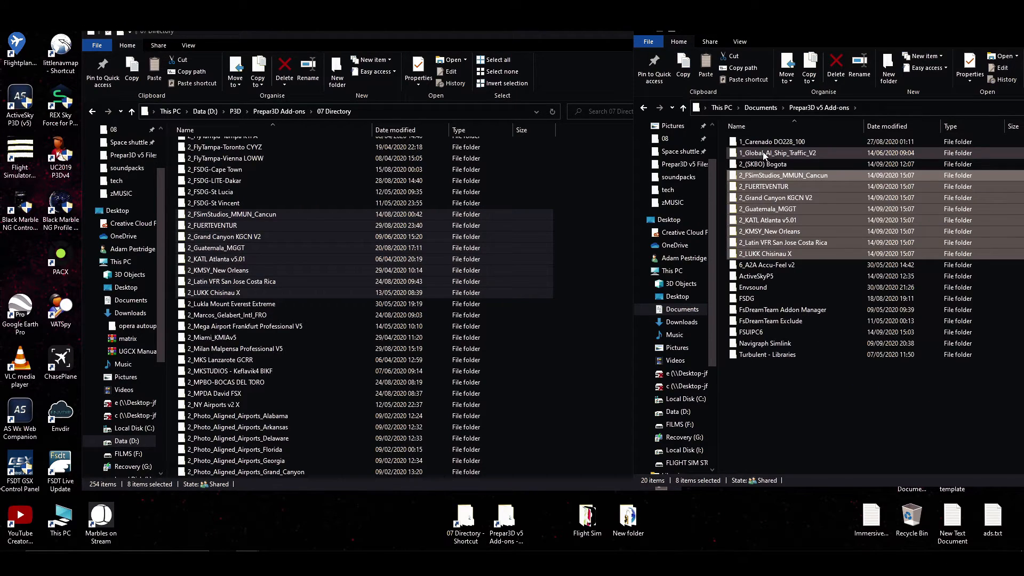
# Put away the 07 Directory window, delete the eight copied airport folders from Prepar3D v5 Add-ons, and return to the scenery library.
pyautogui.click(615, 33)
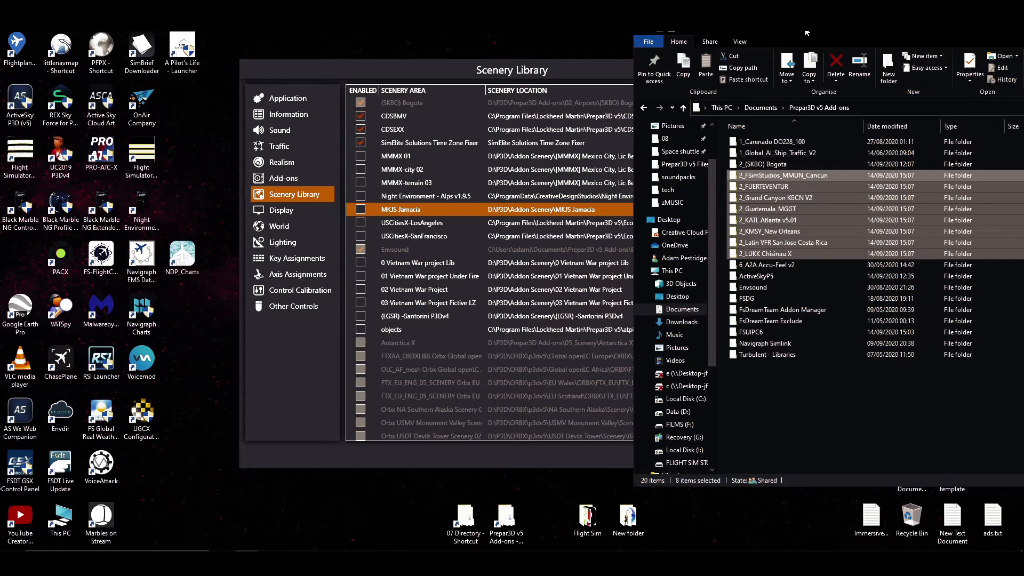
pyautogui.press('Delete')
pyautogui.click(419, 69)
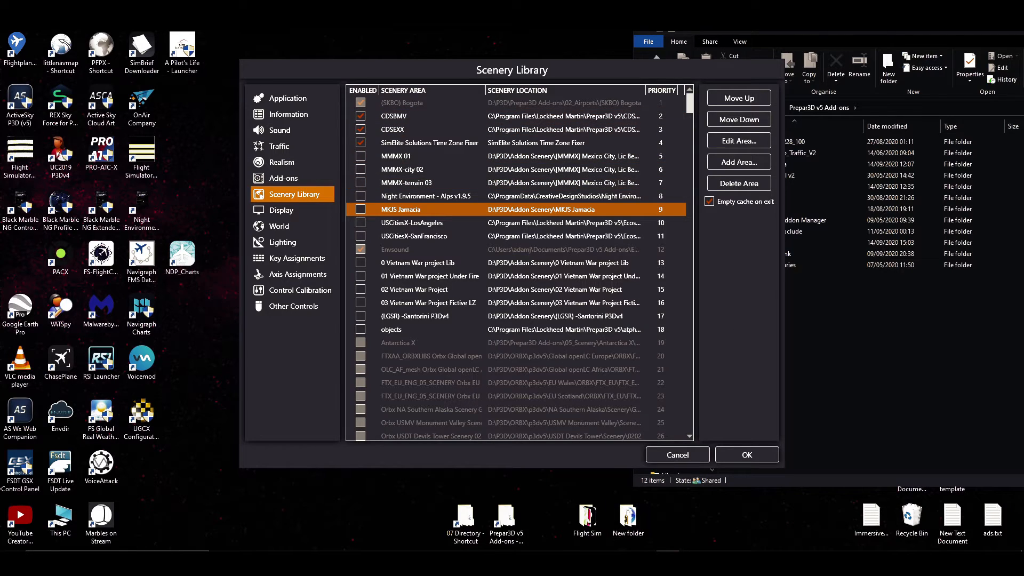
# Reopen 07 Directory and examine how its add-on folders are grouped by the number prefixes 2, 3, 4 and 5.
pyautogui.click(459, 517)
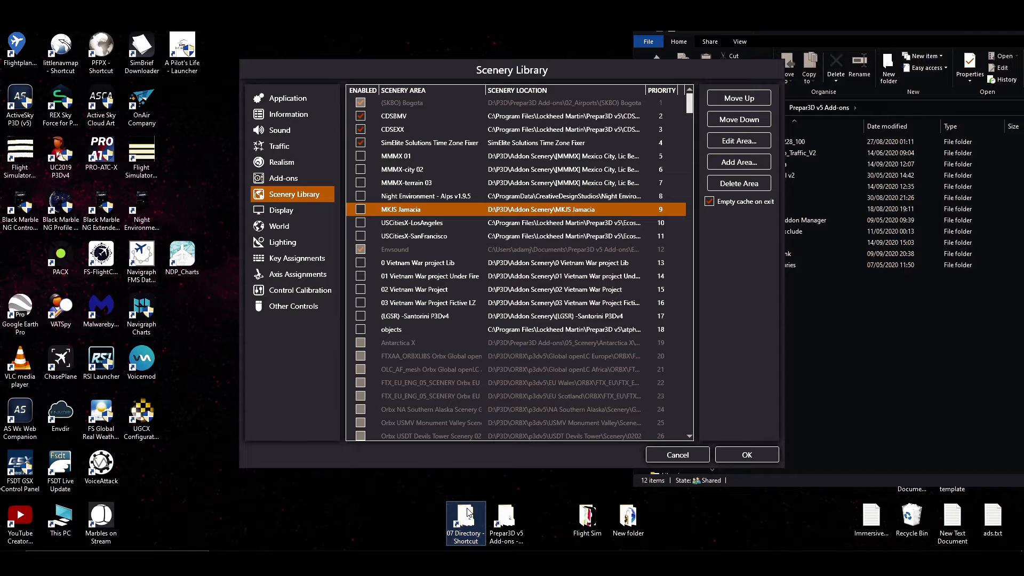
pyautogui.doubleClick(476, 515)
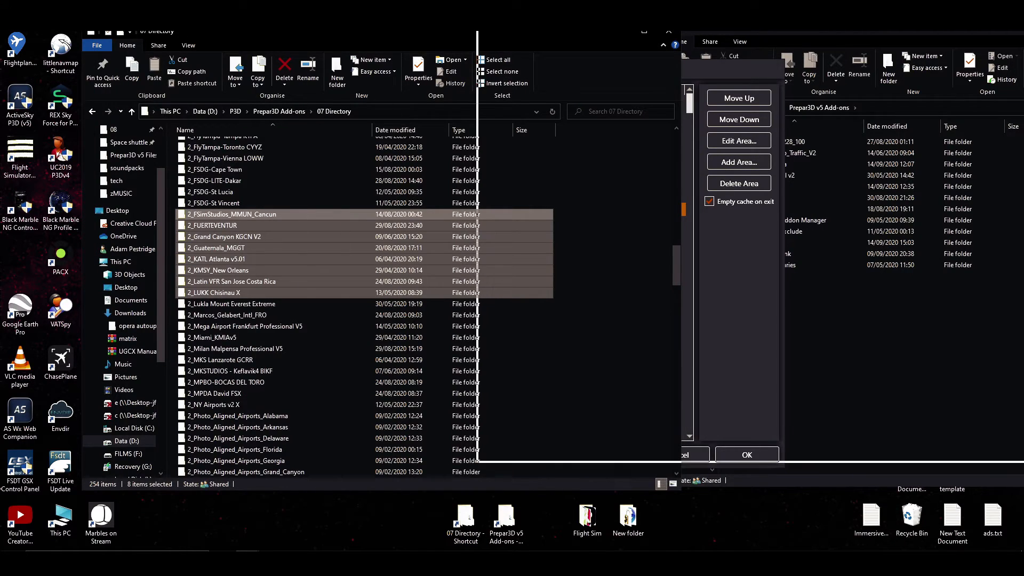
pyautogui.moveTo(259, 35); pyautogui.dragTo(653, 4)
pyautogui.scroll(-8, 752, 230)
pyautogui.scroll(-15, 599, 197)
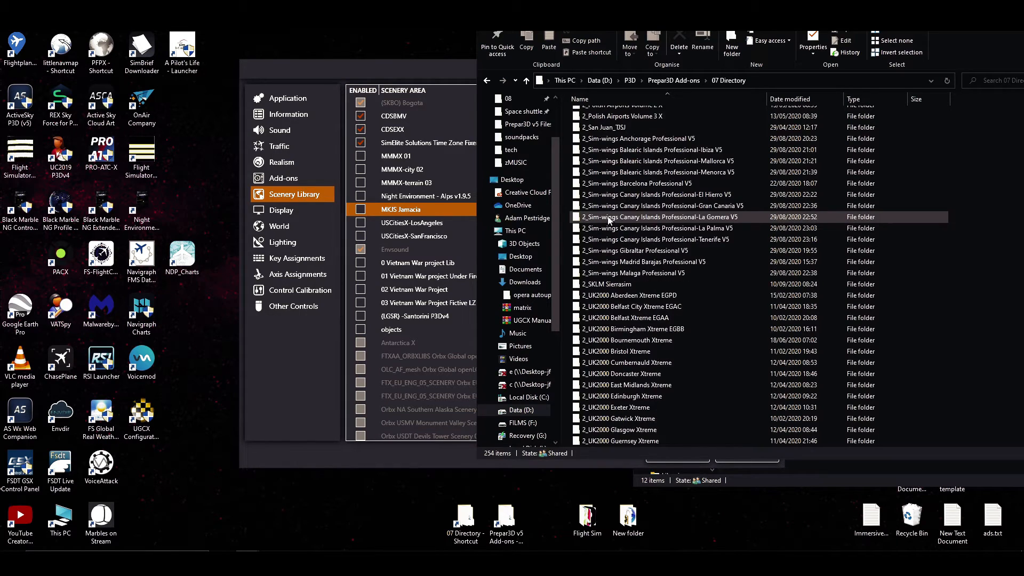
pyautogui.scroll(-4, 625, 293)
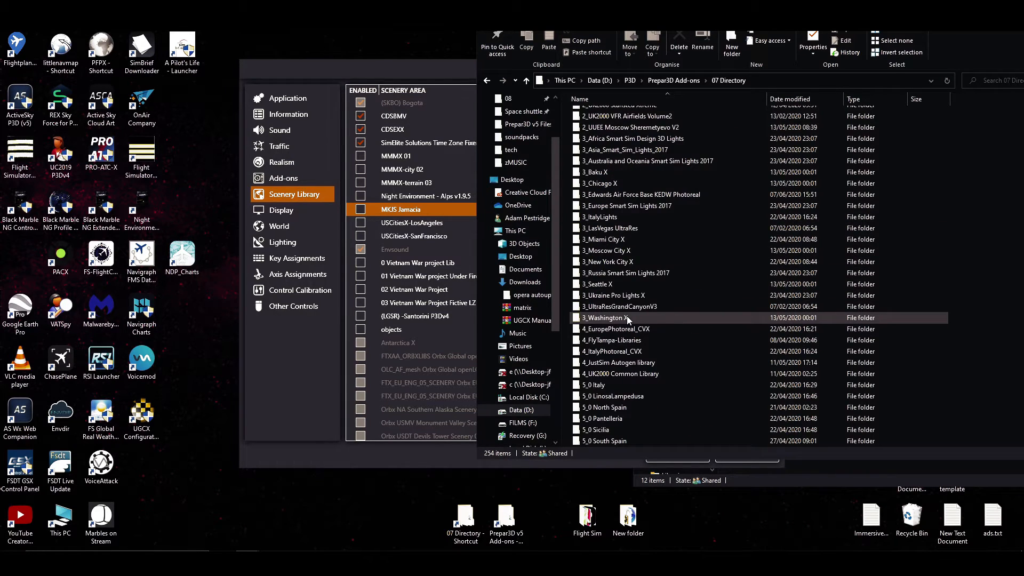
pyautogui.click(591, 284)
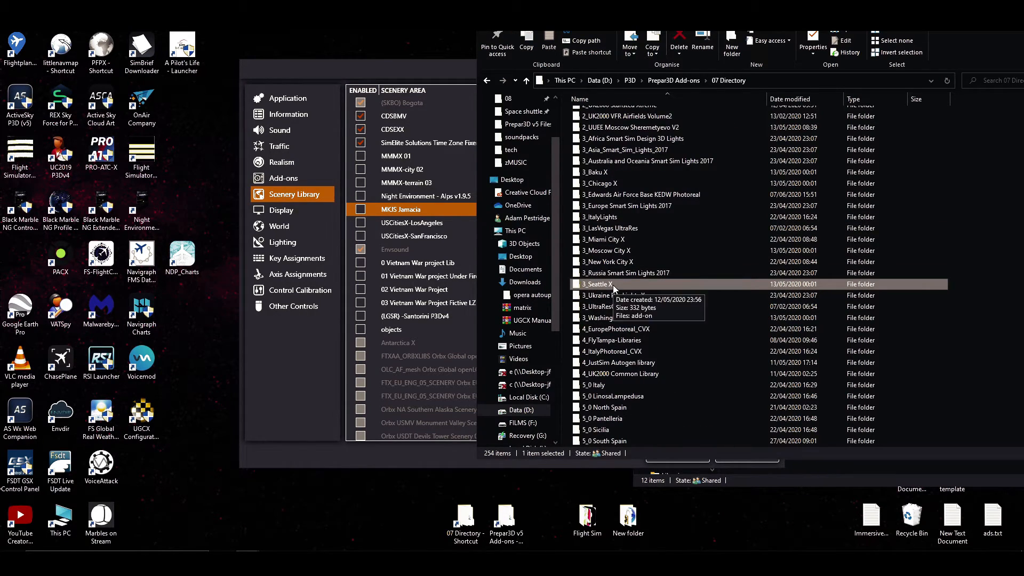
pyautogui.scroll(-4, 592, 288)
pyautogui.click(593, 319)
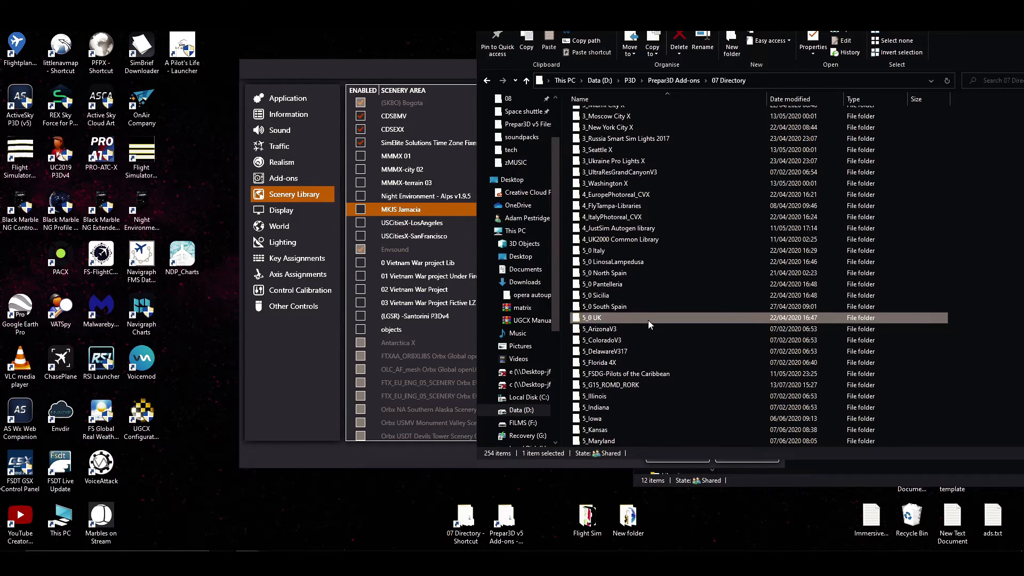
pyautogui.click(609, 308)
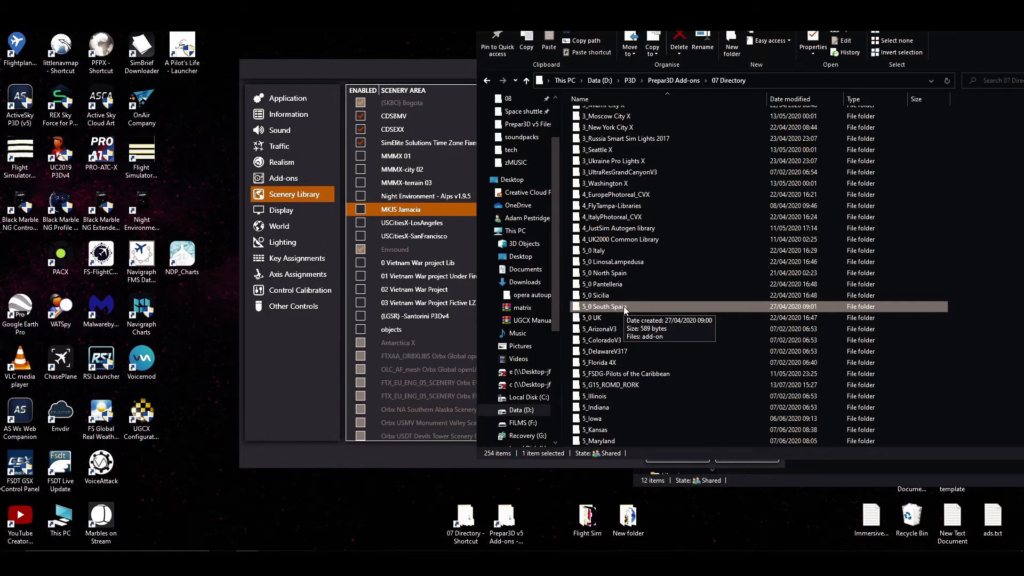
# Examine the folders prefixed 5 and 6, including 5_Orbx CityScene Honolulu, and go back up to 2_UK2000 Stansted Xtreme.
pyautogui.scroll(-7, 624, 310)
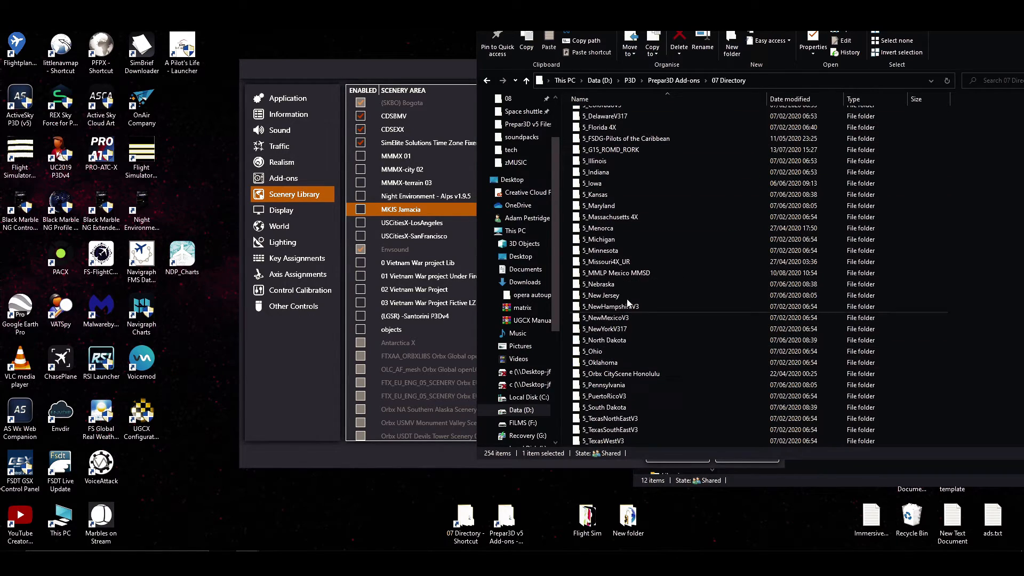
pyautogui.scroll(-4, 629, 315)
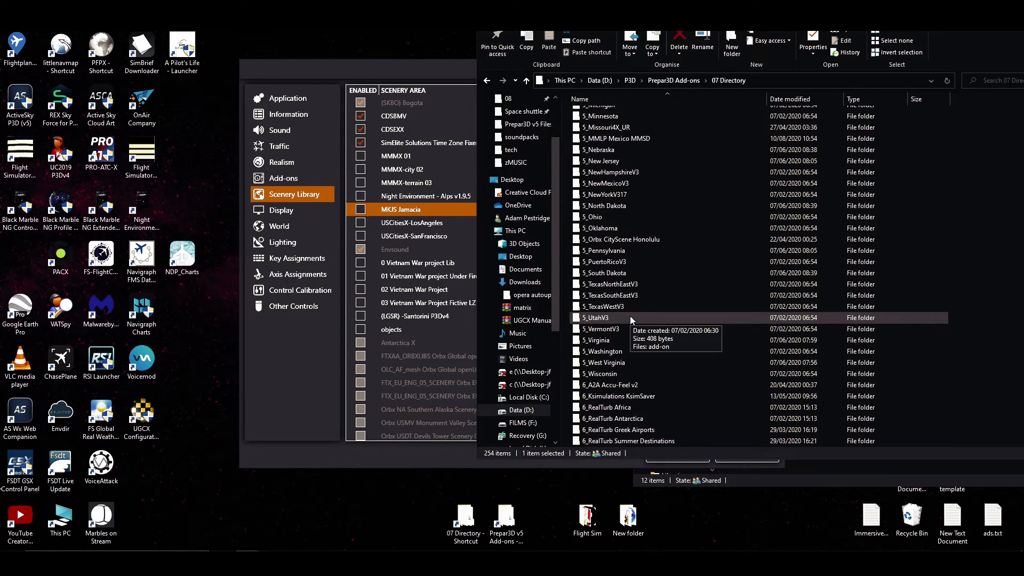
pyautogui.click(655, 239)
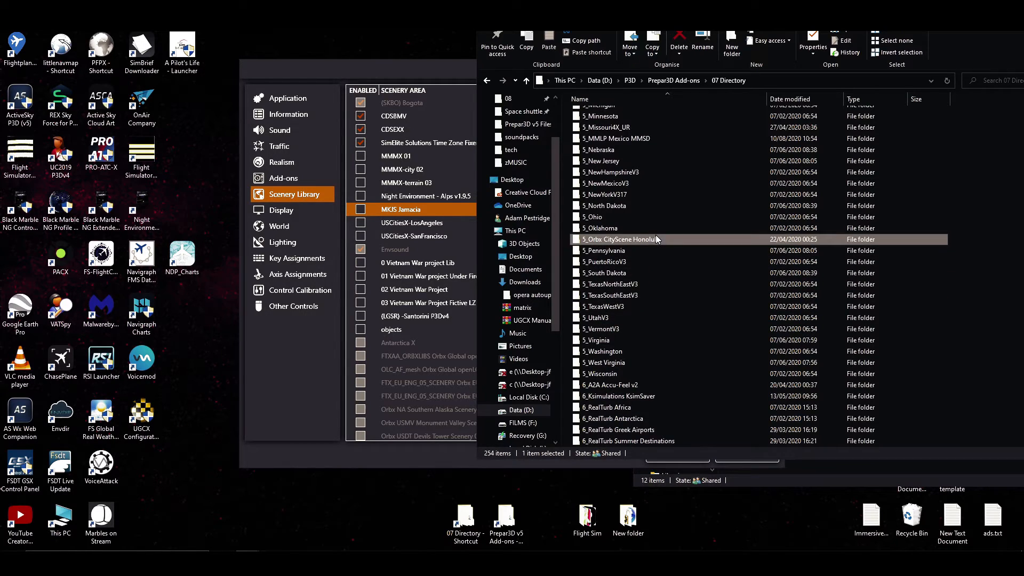
pyautogui.click(651, 271)
pyautogui.scroll(4, 638, 327)
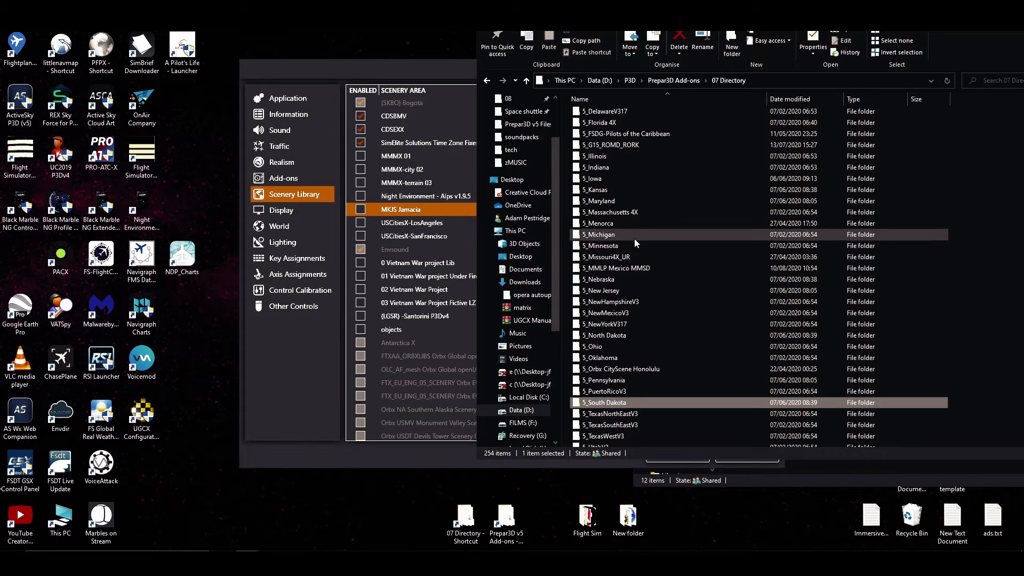
pyautogui.click(634, 190)
pyautogui.scroll(2, 641, 304)
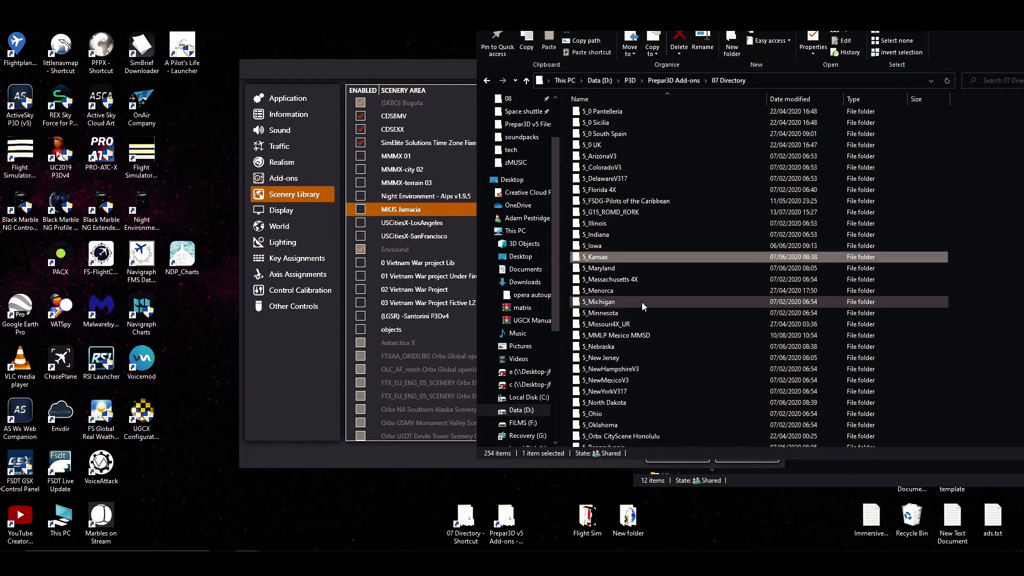
pyautogui.scroll(1, 642, 302)
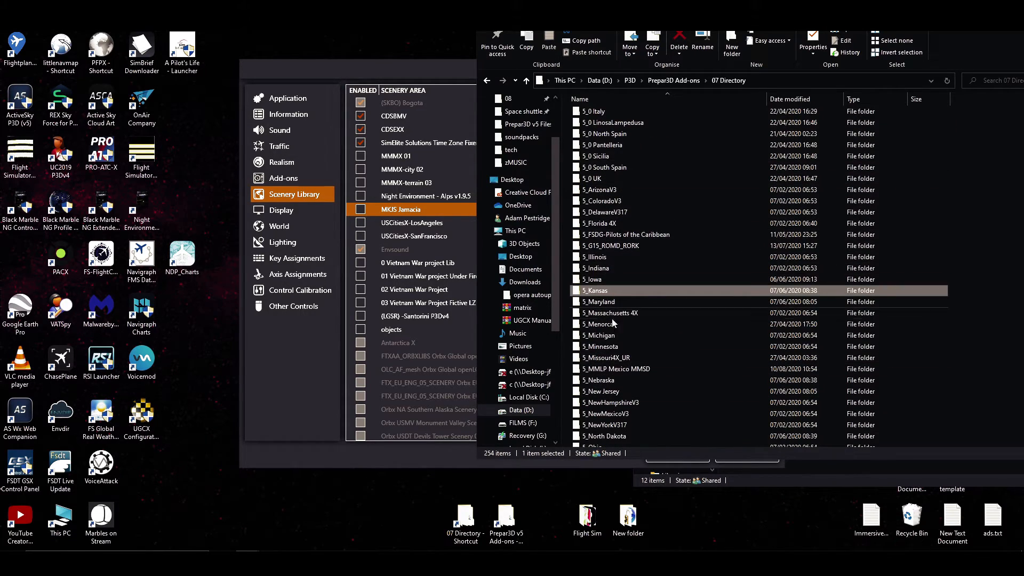
pyautogui.scroll(10, 645, 336)
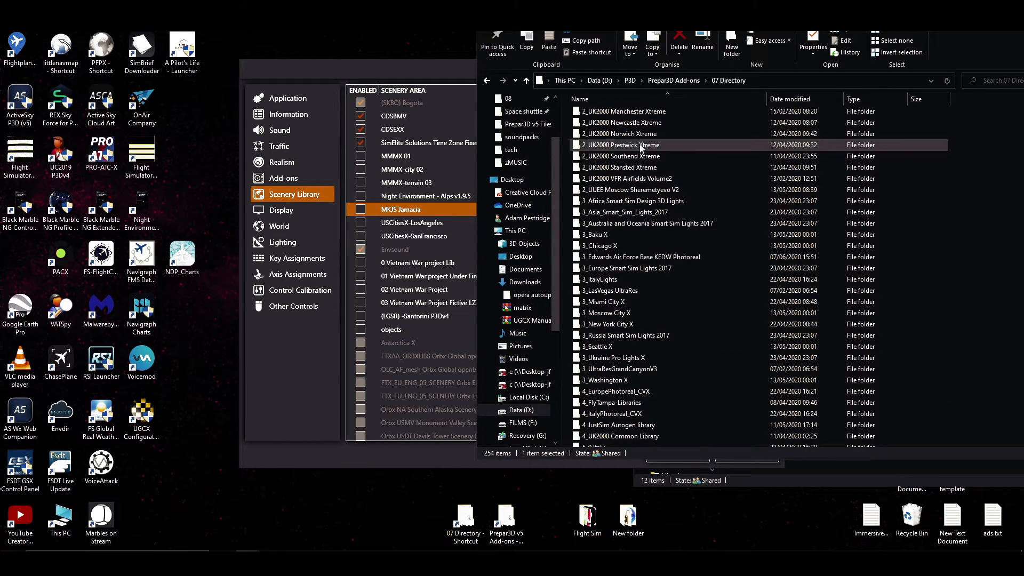
pyautogui.click(655, 168)
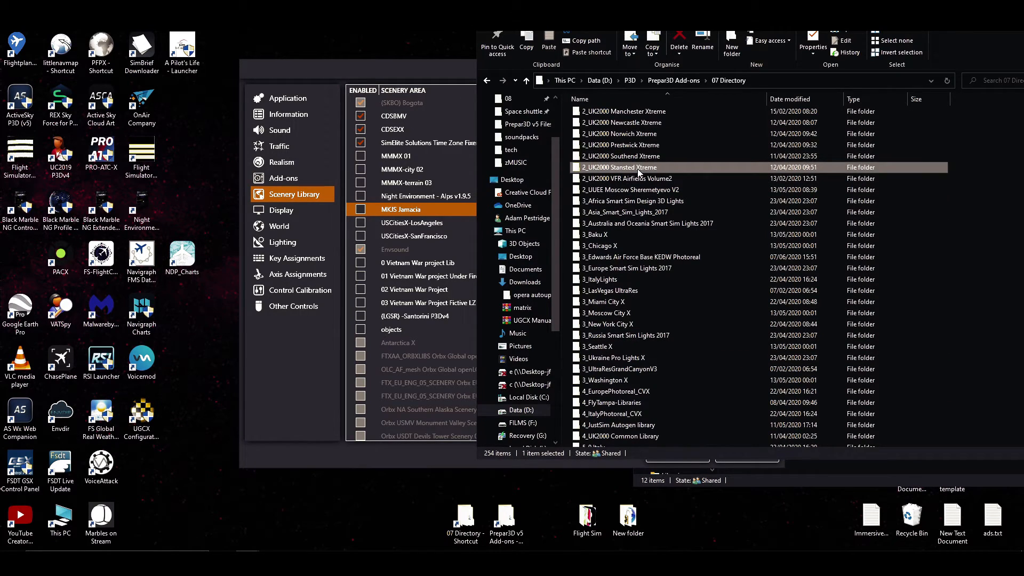
# Look at the 5_0 UK folder in 07 Directory, set the window beside Prepar3D v5 Add-ons, and put it away.
pyautogui.scroll(-4, 622, 316)
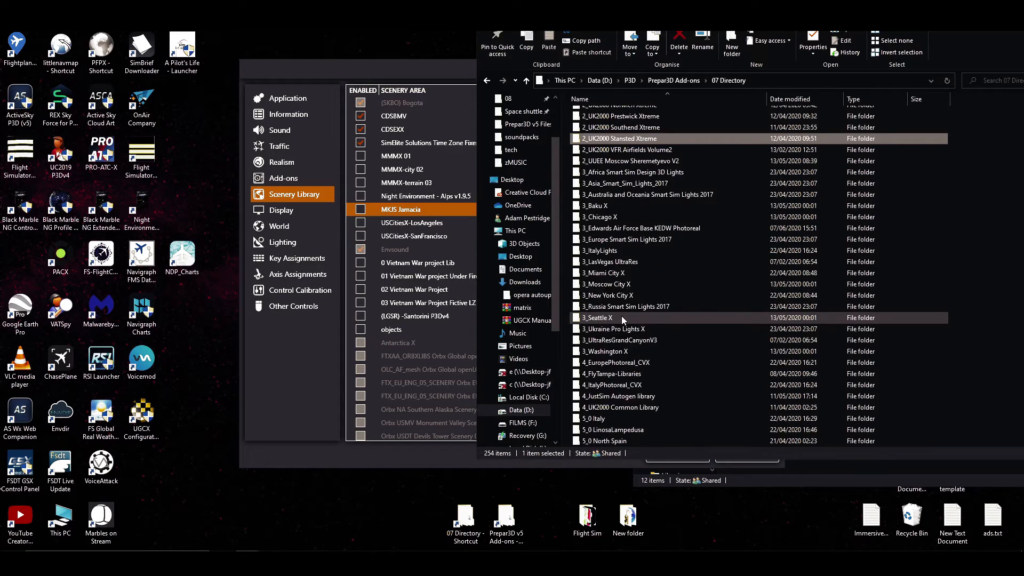
pyautogui.click(623, 380)
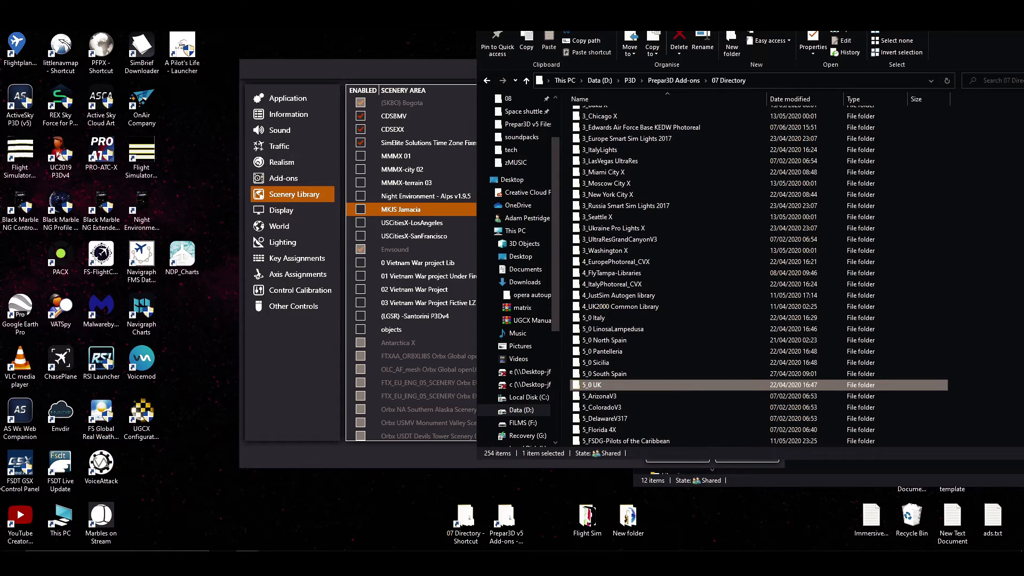
pyautogui.moveTo(656, 1); pyautogui.dragTo(271, 42)
pyautogui.click(808, 322)
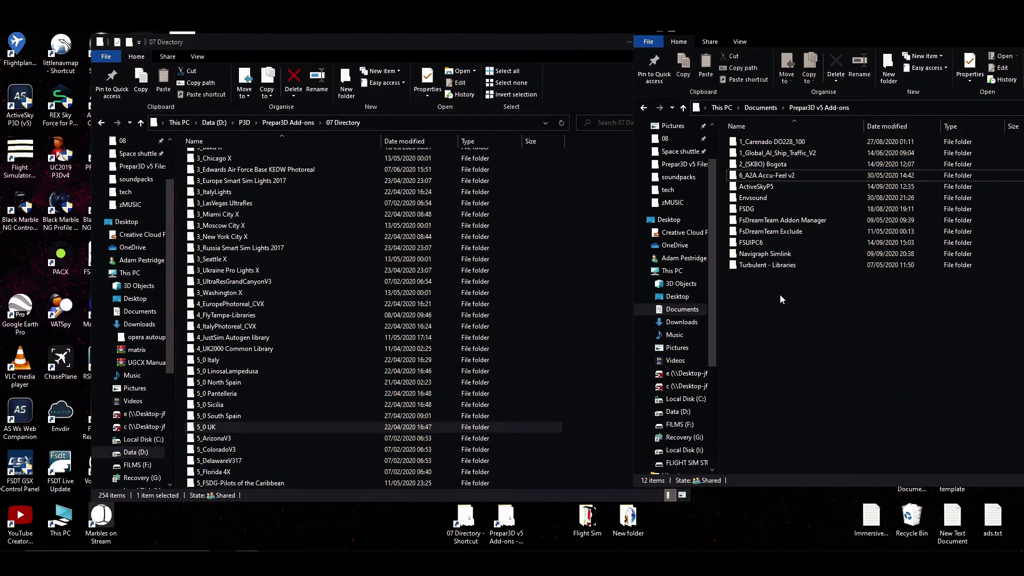
pyautogui.click(625, 41)
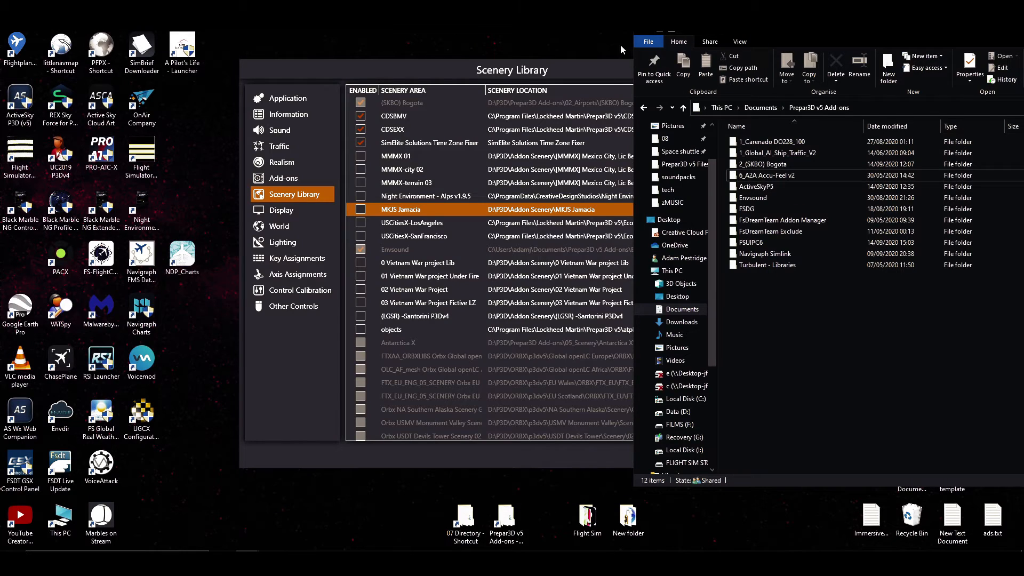
# Compare the 6_A2A Accu-Feel v2 folder in Prepar3D v5 Add-ons with the scenery library list, and leave the options without saving.
pyautogui.click(532, 66)
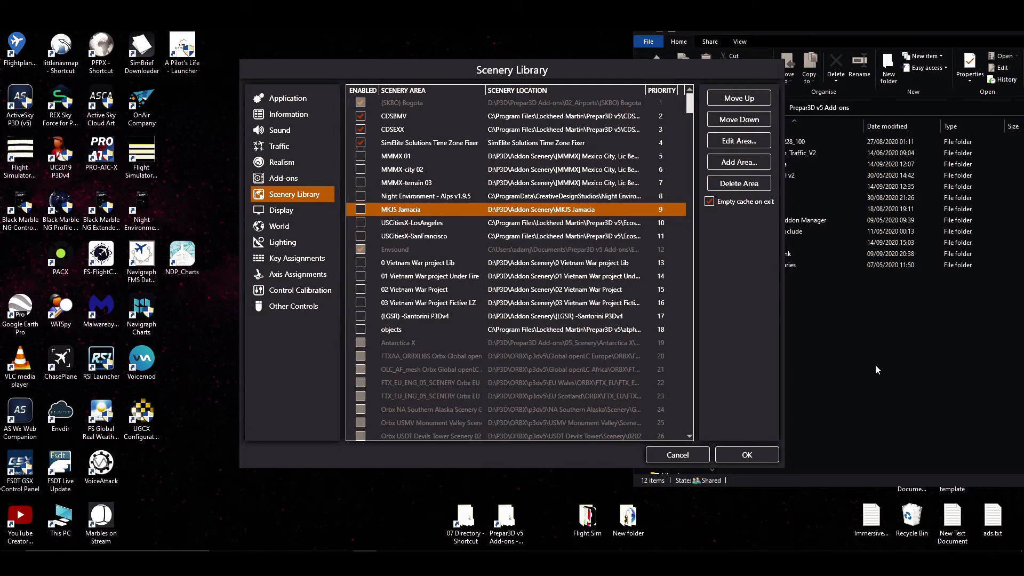
pyautogui.click(877, 369)
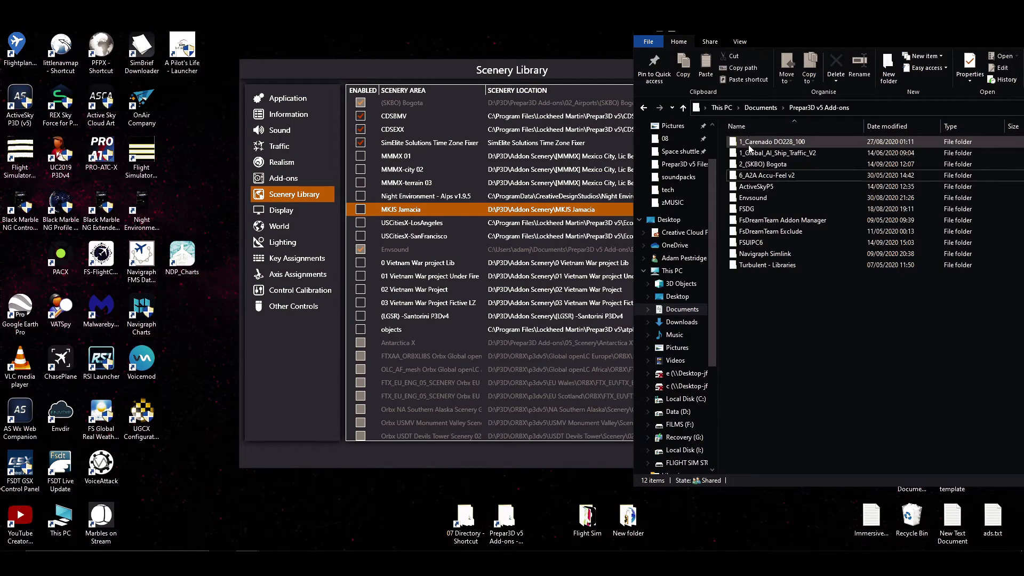
pyautogui.click(748, 176)
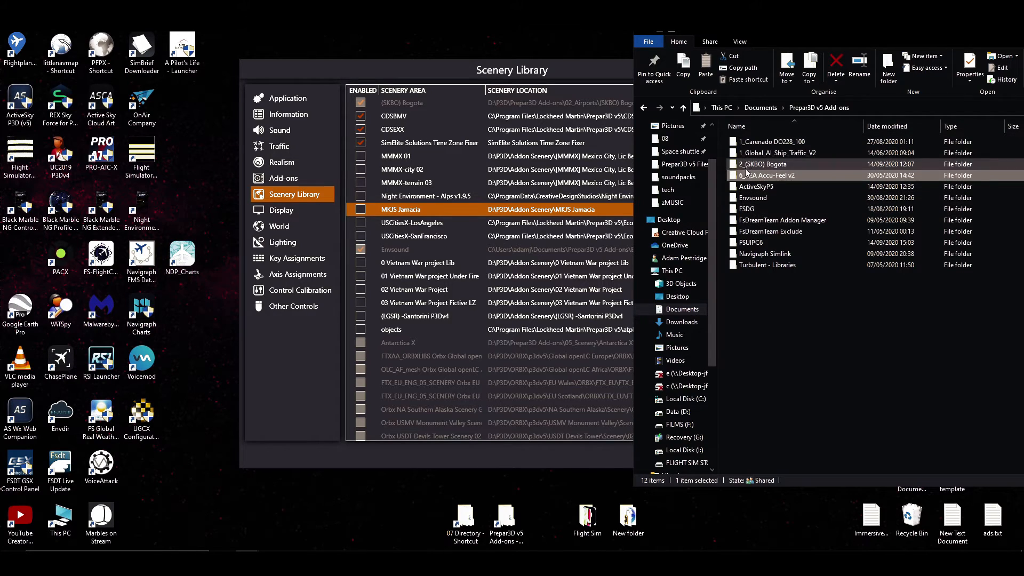
pyautogui.click(418, 75)
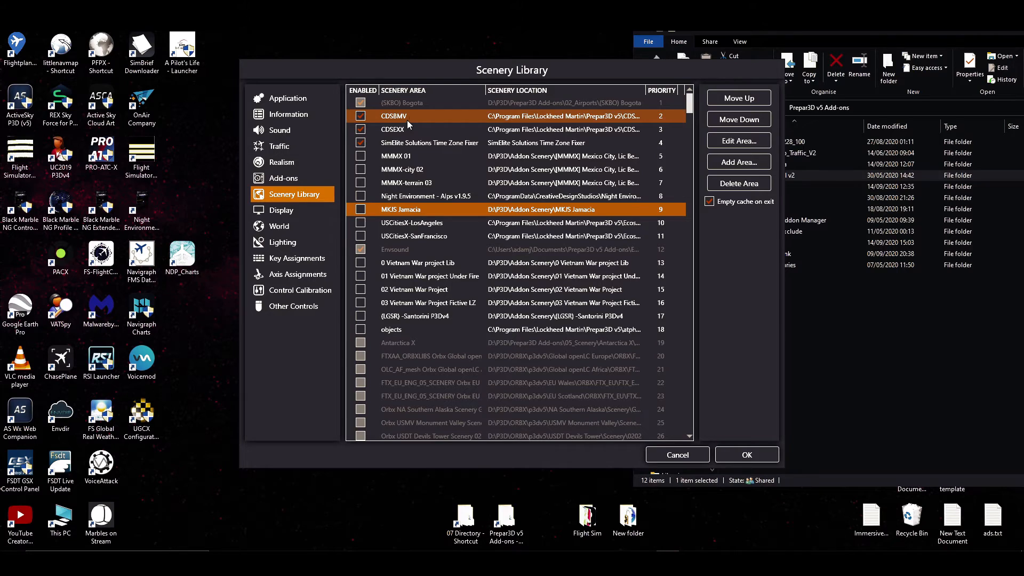
pyautogui.click(678, 454)
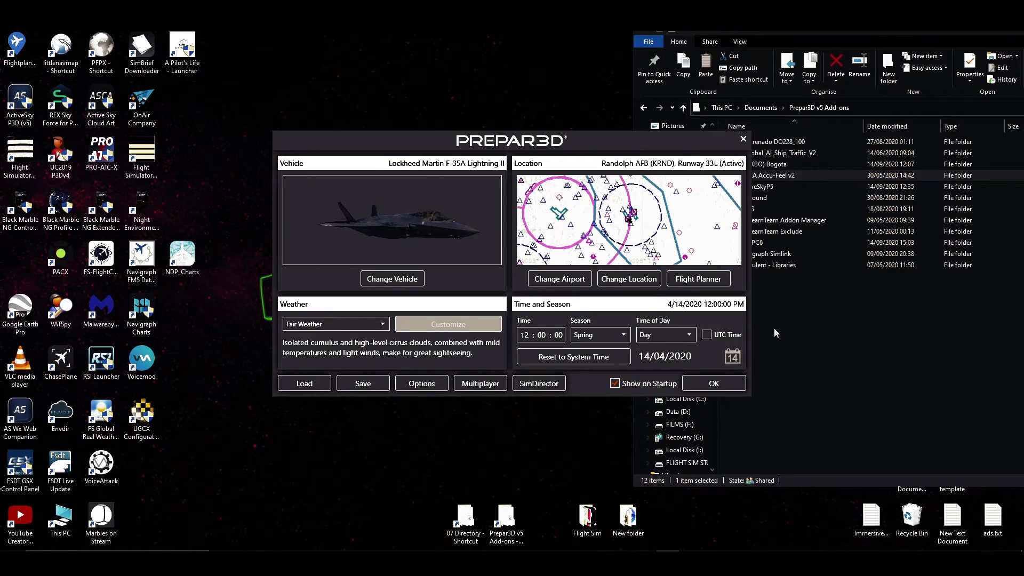
# Reopen the scenery library to review its priority order, cancel out of it, and close the Prepar3D startup window.
pyautogui.click(776, 334)
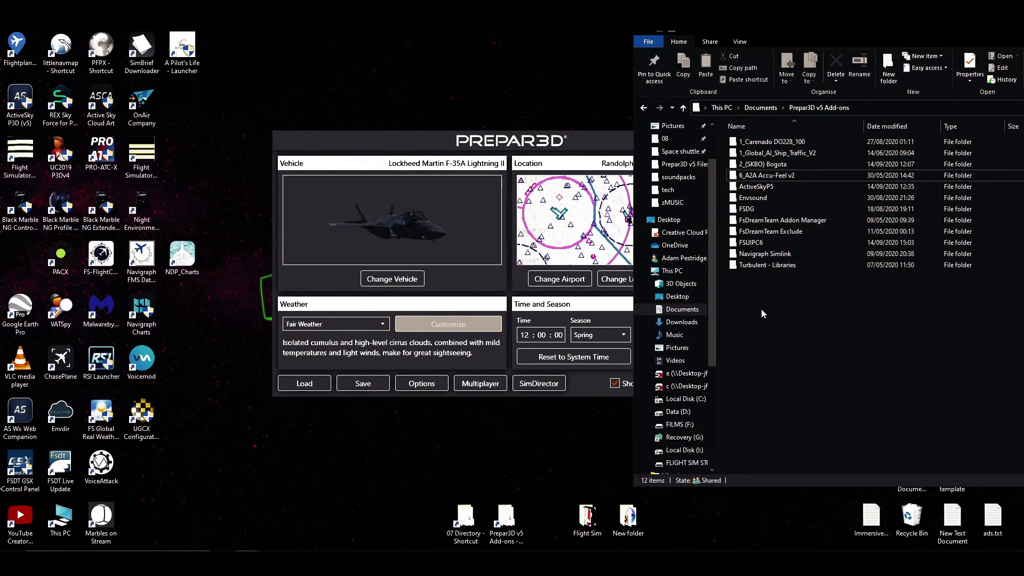
pyautogui.click(435, 234)
pyautogui.click(422, 384)
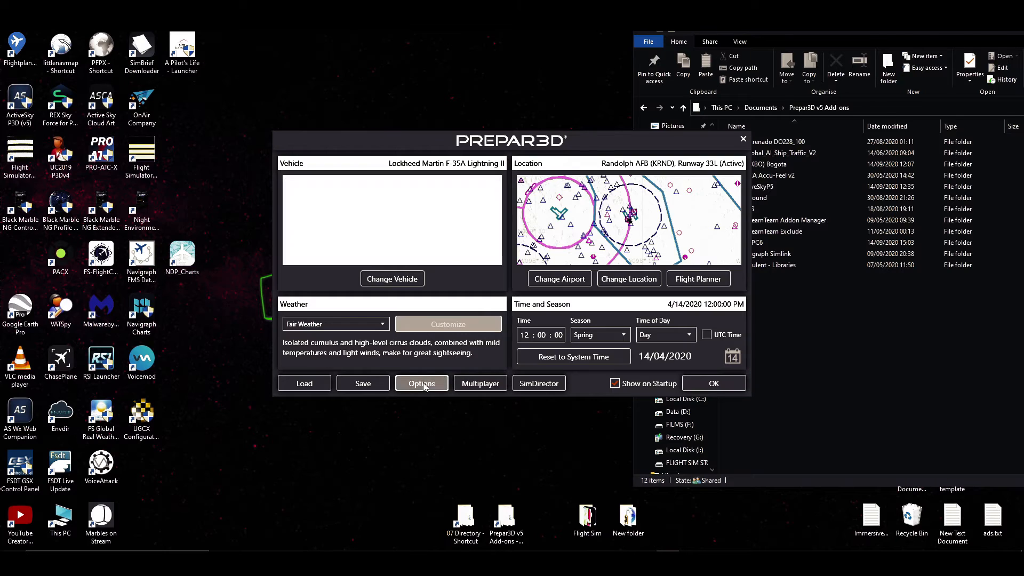
pyautogui.click(302, 195)
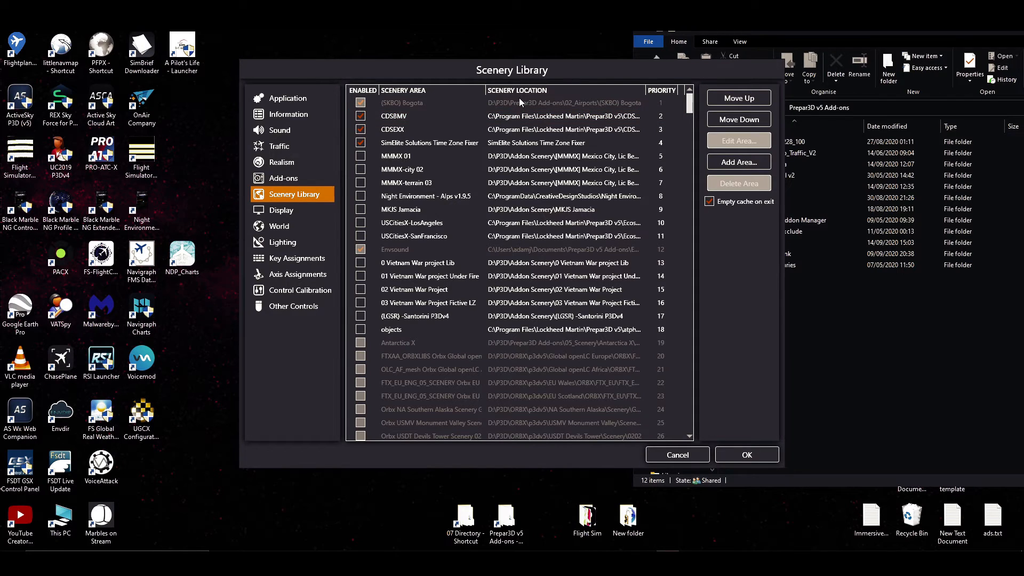
pyautogui.click(703, 458)
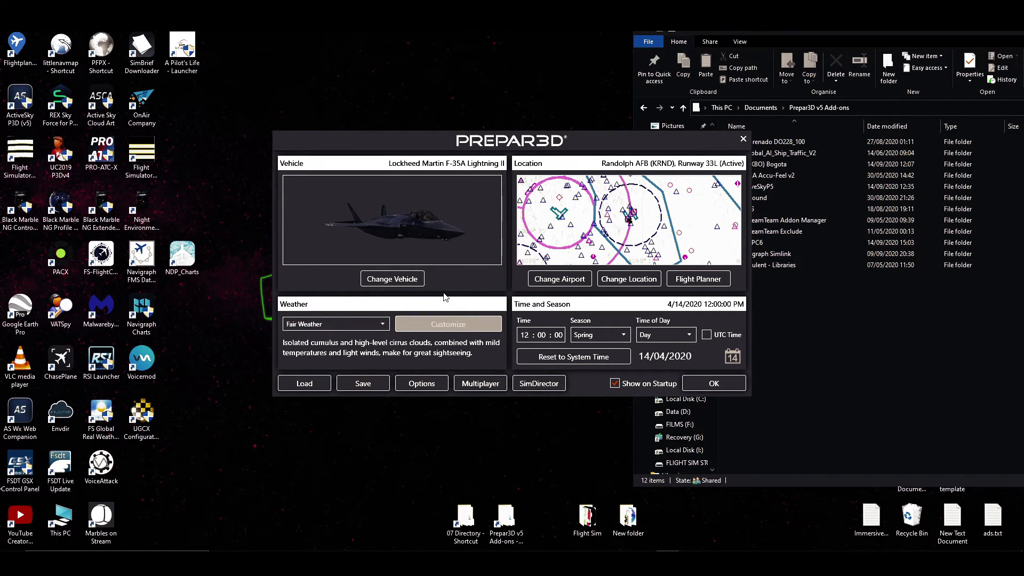
pyautogui.click(468, 293)
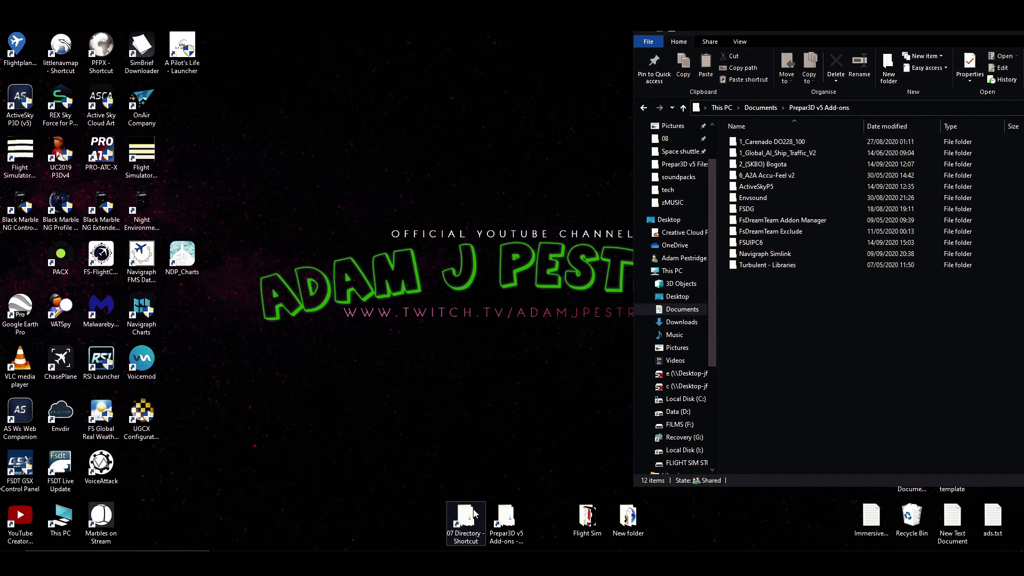
# Copy the 2_Sim-wings Balearic Islands Professional-Menorca V5 and 2_Miami_KMIAv5 folders from 07 Directory into Prepar3D v5 Add-ons.
pyautogui.doubleClick(466, 516)
pyautogui.scroll(-2, 277, 359)
pyautogui.scroll(10, 271, 363)
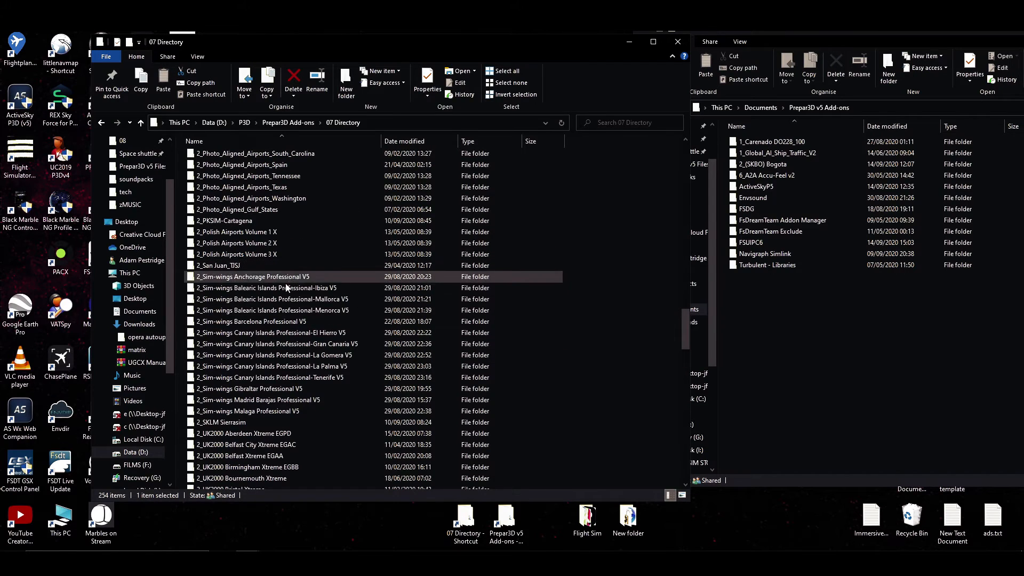
pyautogui.click(280, 311)
pyautogui.scroll(3, 282, 320)
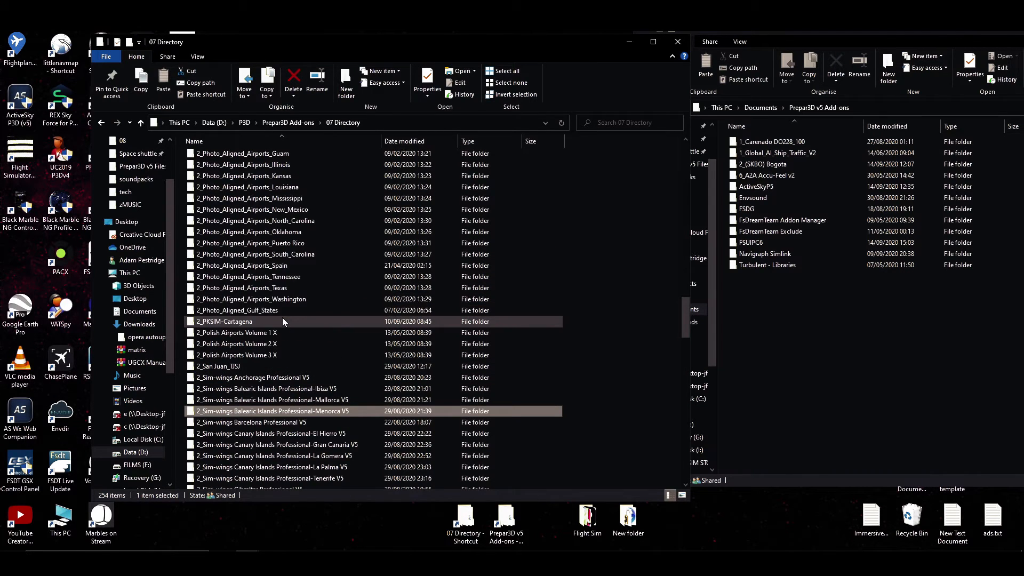
pyautogui.scroll(7, 278, 249)
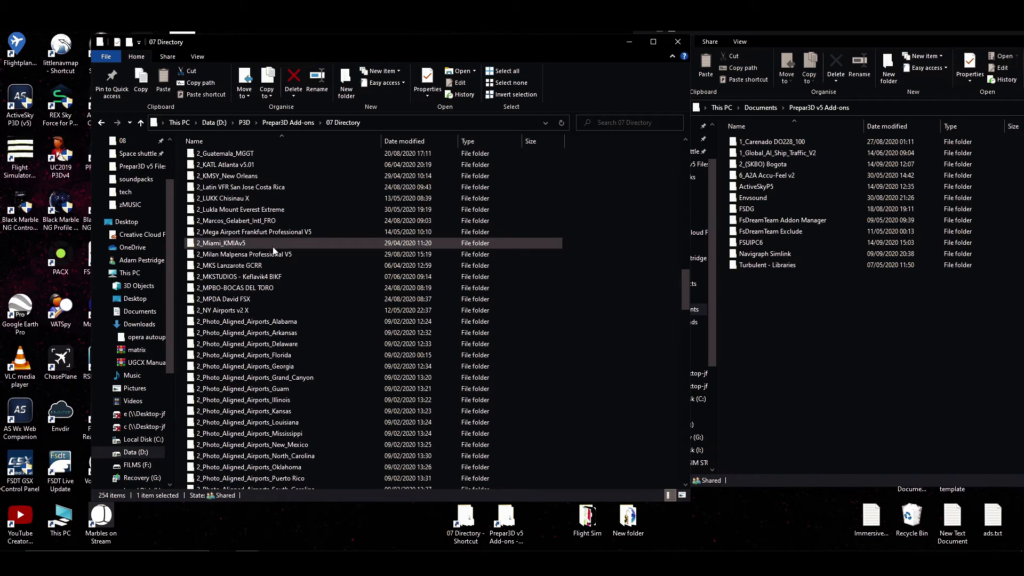
pyautogui.keyDown('ctrl'); pyautogui.click(273, 247); pyautogui.keyUp('ctrl')
pyautogui.moveTo(284, 245); pyautogui.dragTo(828, 381)
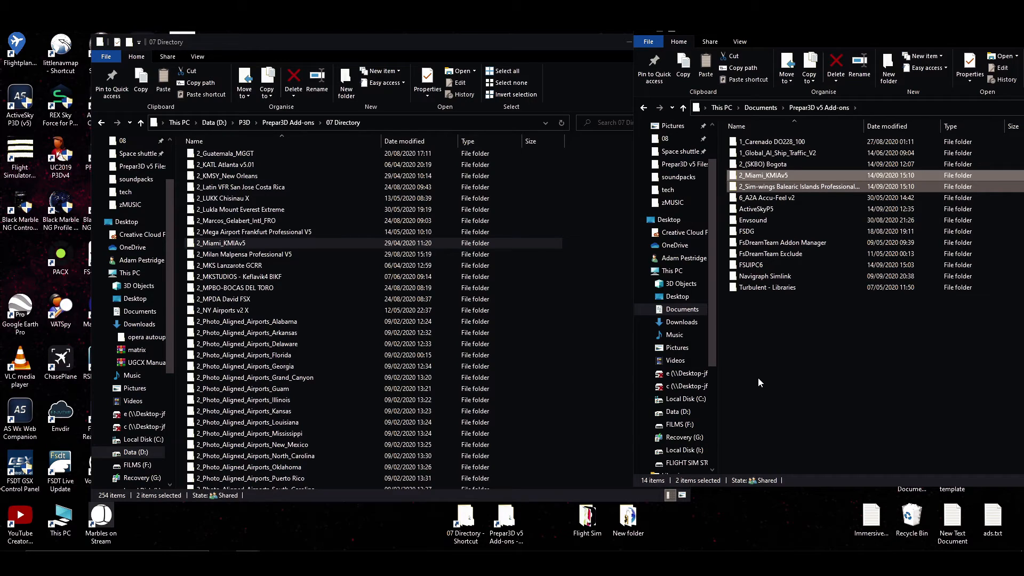
# Delete the copied Menorca and Miami folders from Prepar3D v5 Add-ons and put away the 07 Directory window.
pyautogui.press('Delete')
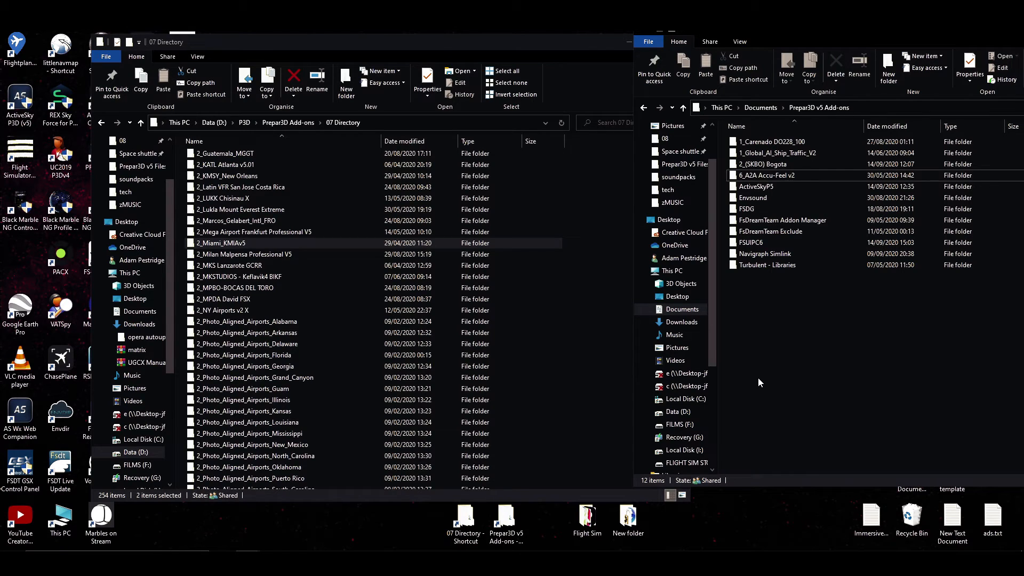
pyautogui.scroll(-15, 205, 392)
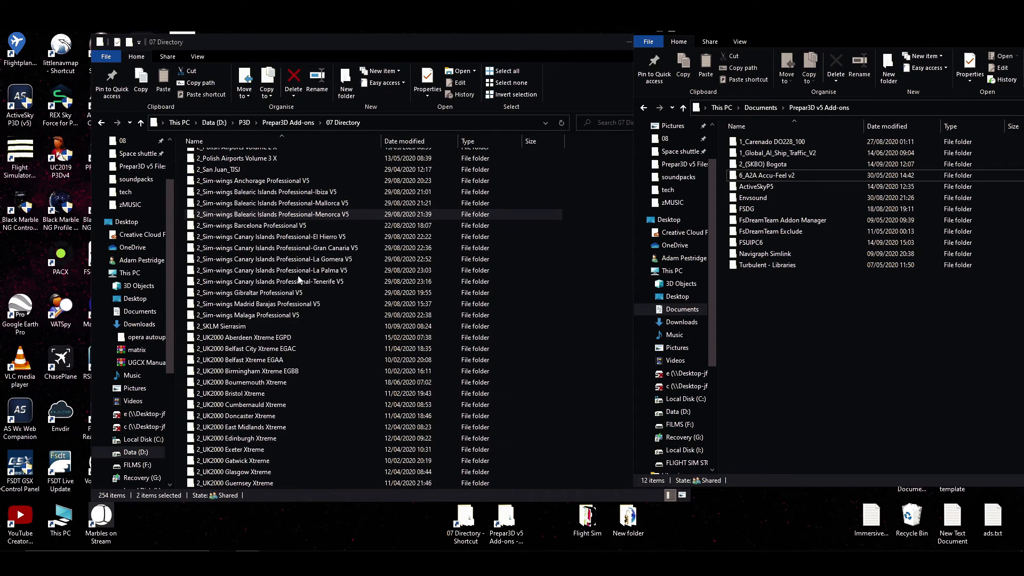
pyautogui.click(628, 42)
# Clear the desktop by putting away the Prepar3D v5 Add-ons and Addon Scenery folder windows.
pyautogui.moveTo(799, 30); pyautogui.dragTo(382, 30)
pyautogui.click(753, 30)
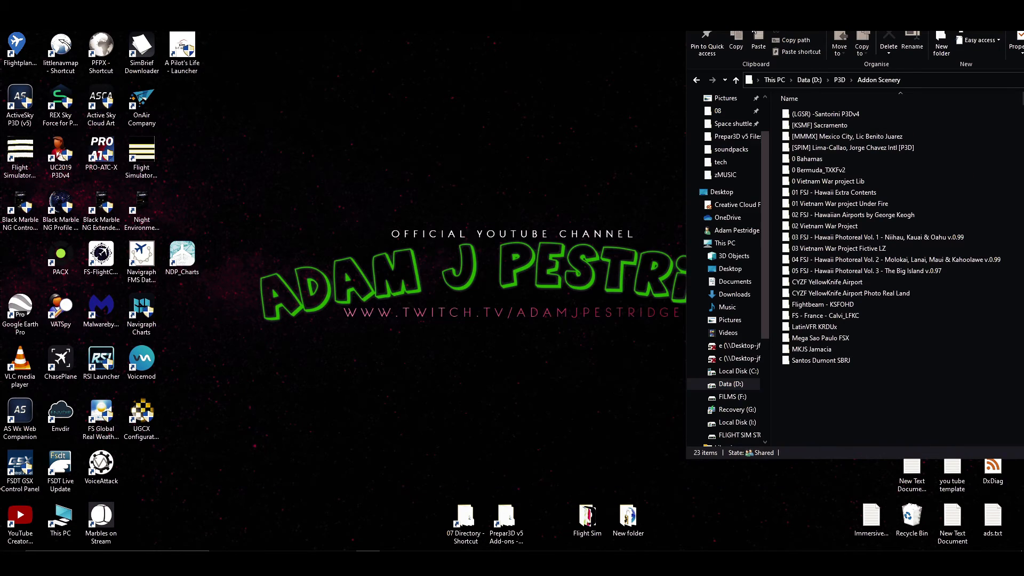
pyautogui.moveTo(945, 8); pyautogui.dragTo(565, 33)
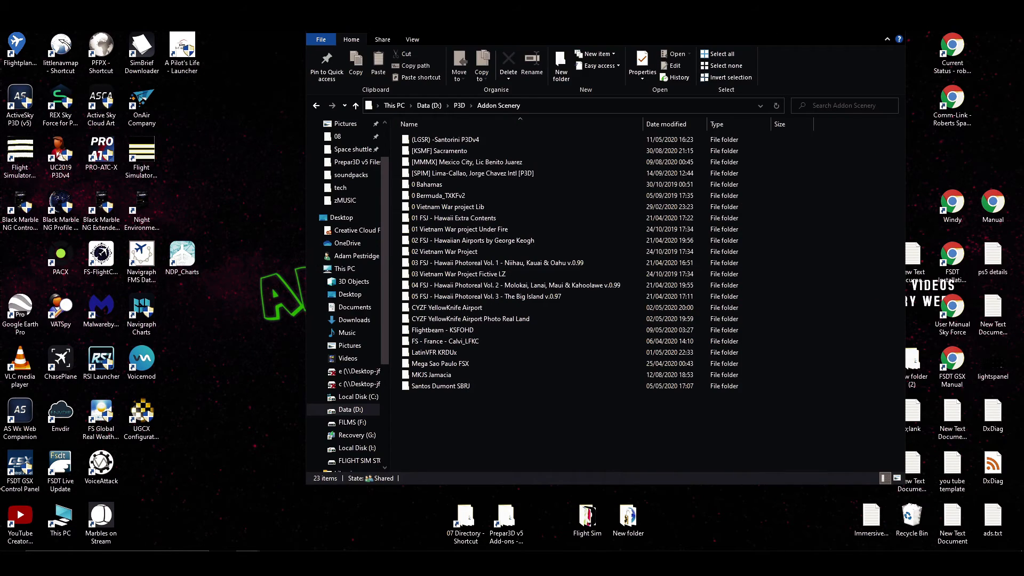
pyautogui.click(844, 26)
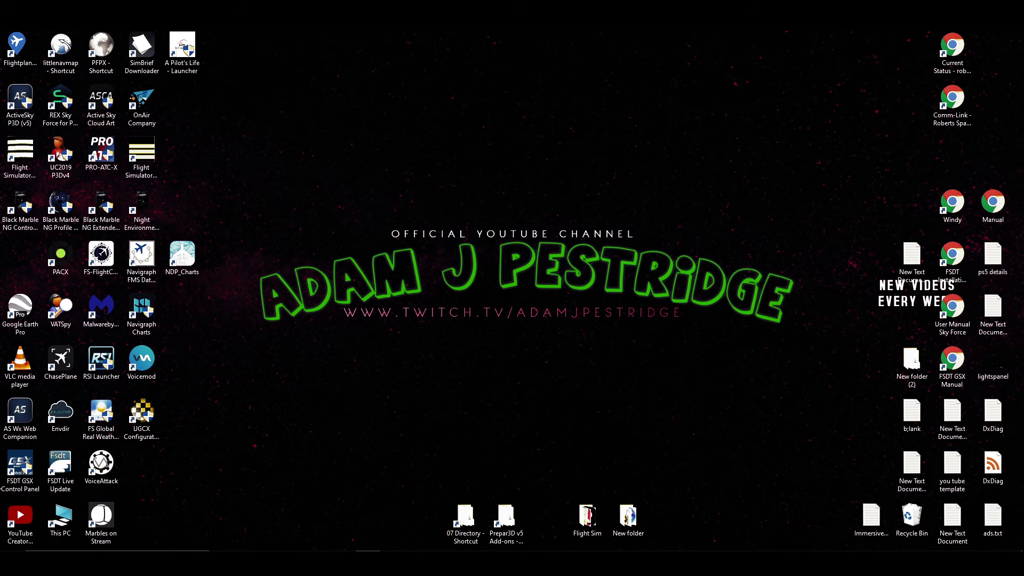